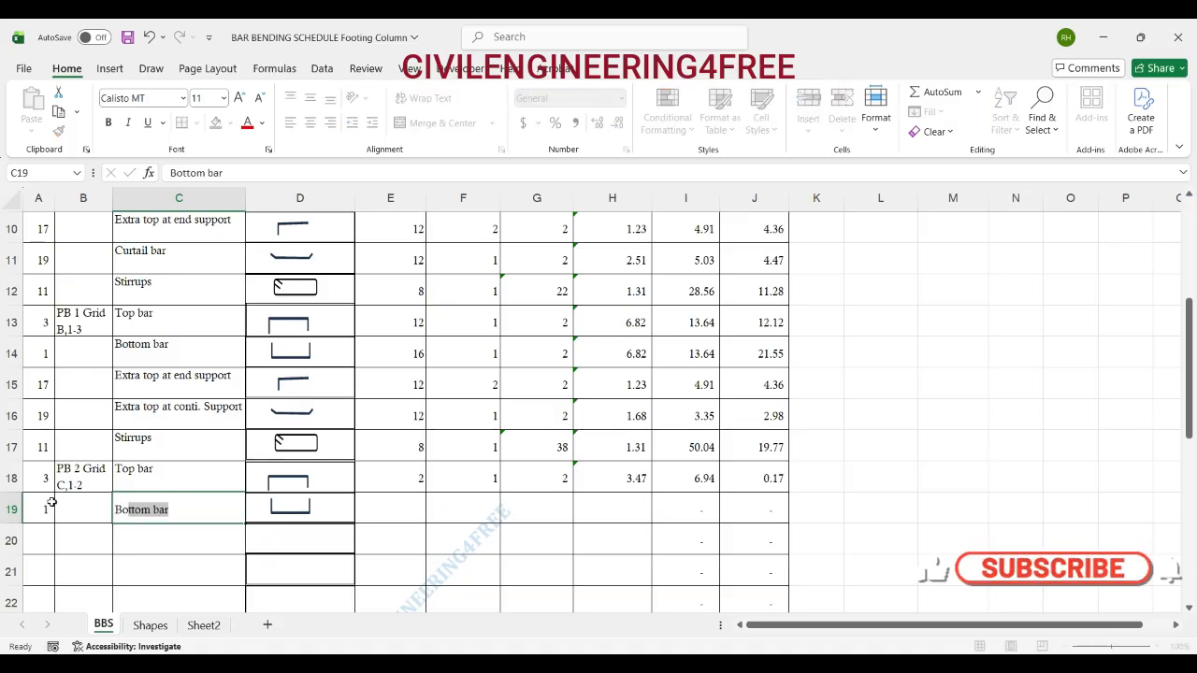
Accept "Bottom bar" as the description in row 19 and set the PB 2 Grid C,1-2 top bar diameter in row 18 to 12
key(Tab)
key(Tab)
key(Tab)
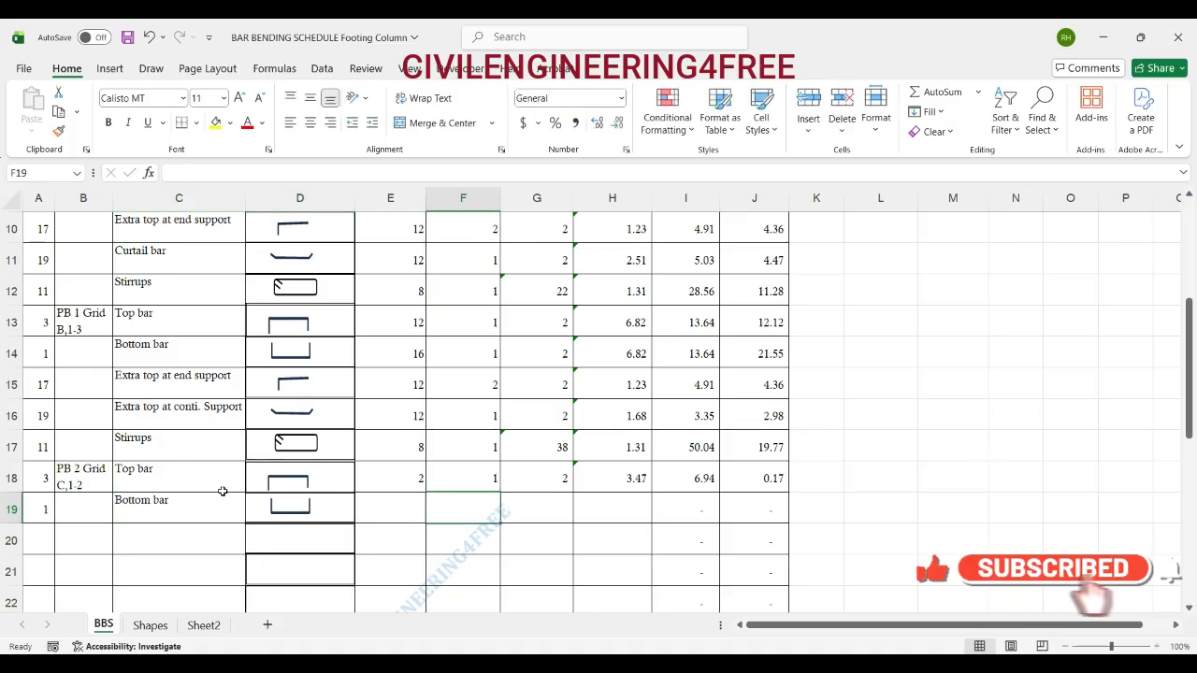
click(409, 477)
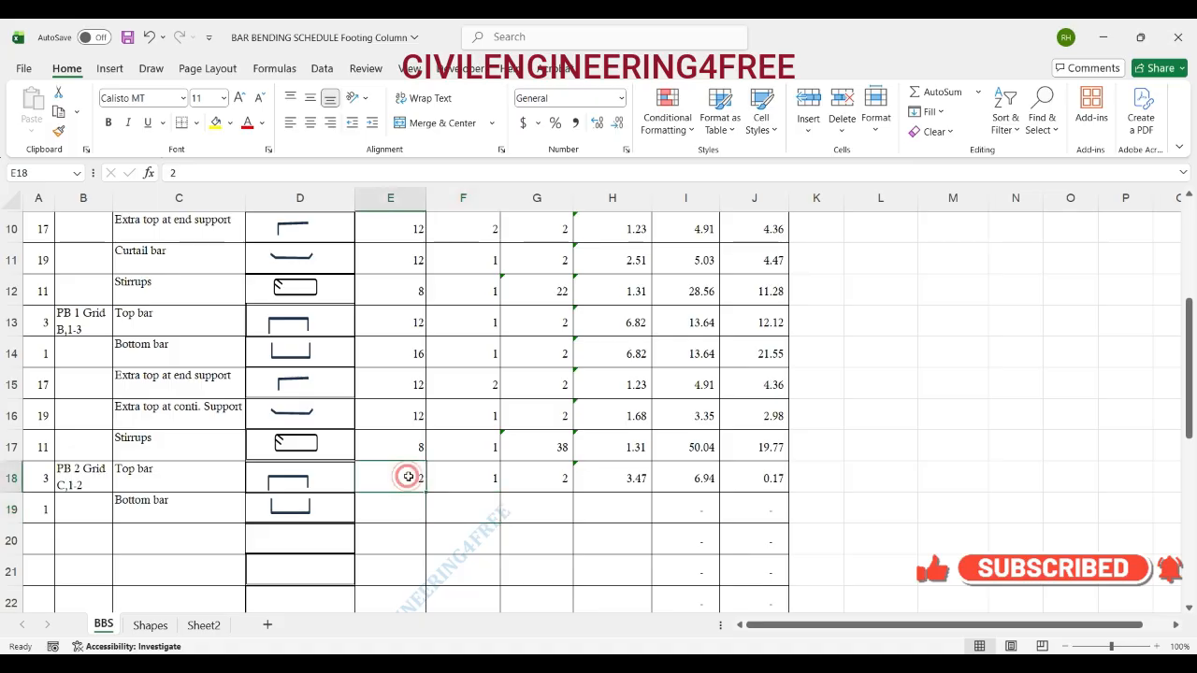
text(12)
key(Return)
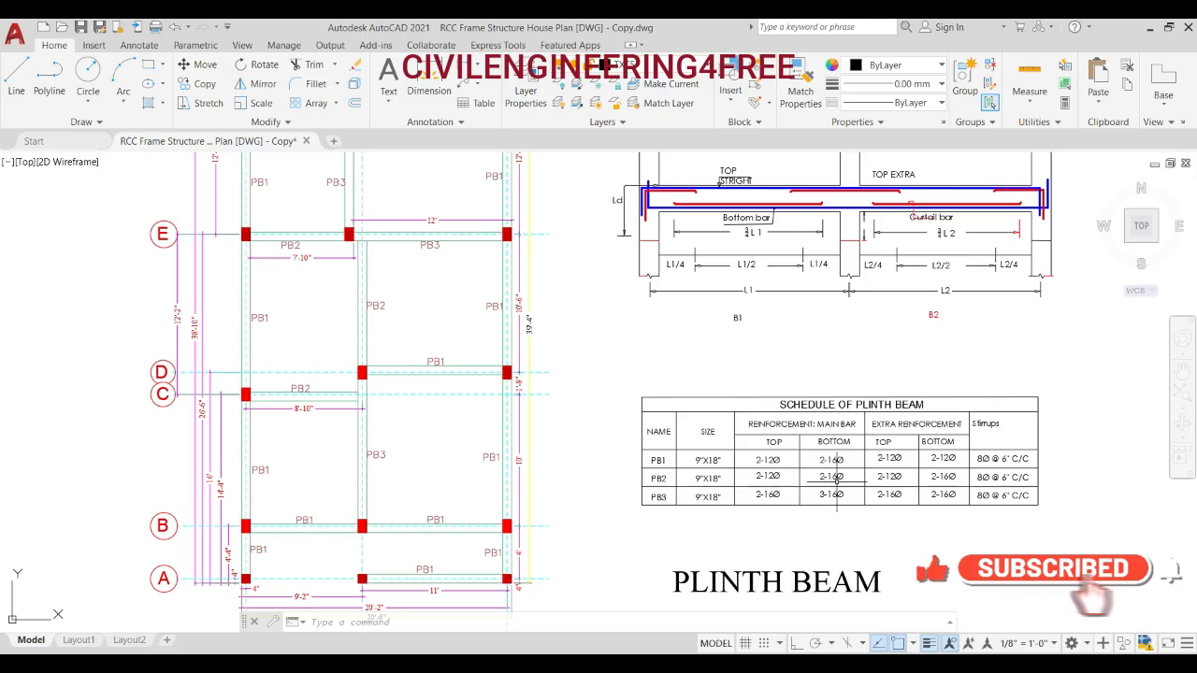
Return to the bar bending schedule in Excel and enter 16 as the bottom bar diameter in row 19
click(813, 598)
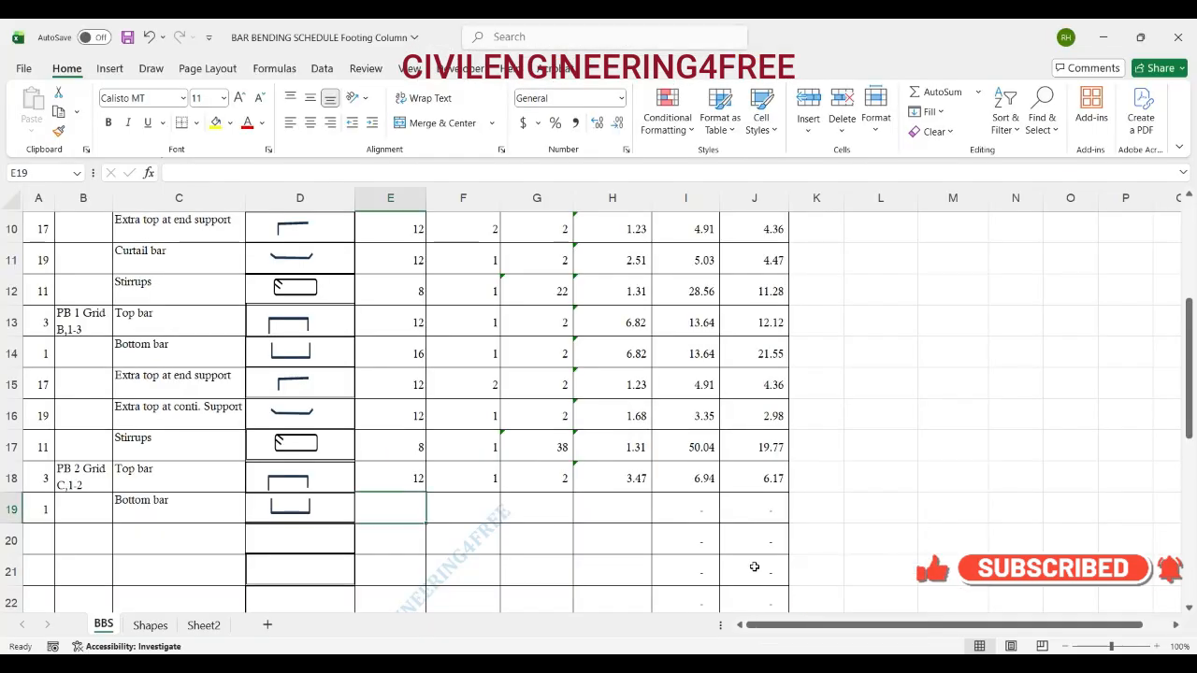
text(16)
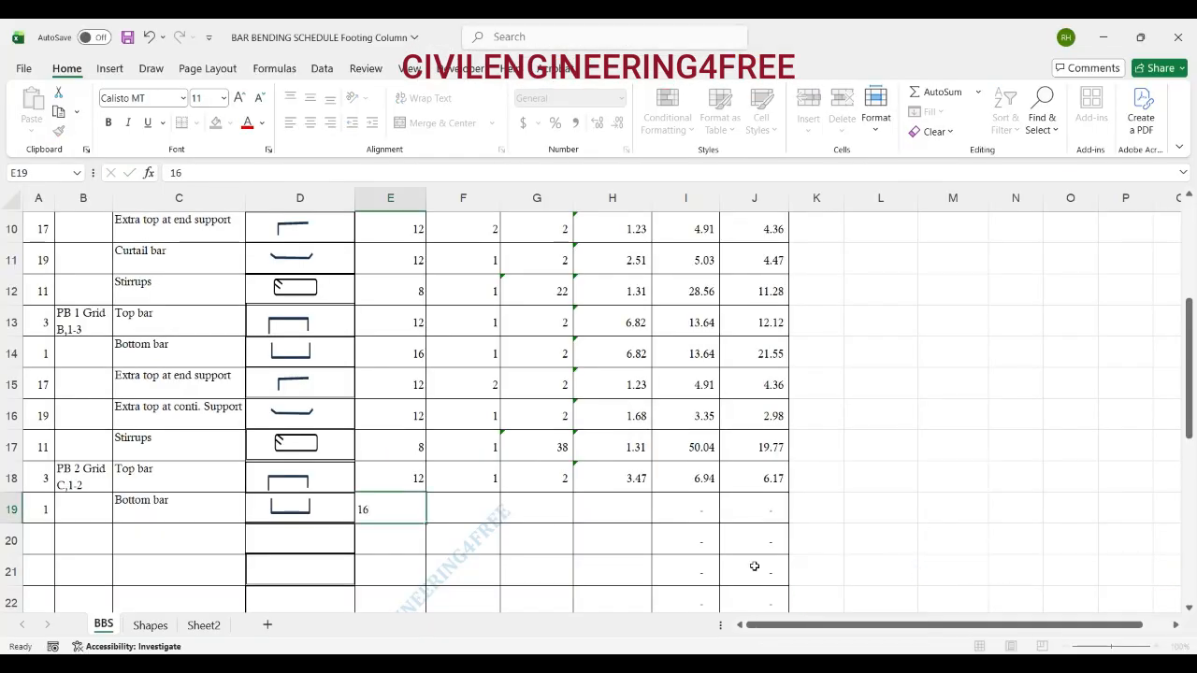
key(Tab)
key(Tab)
text(1)
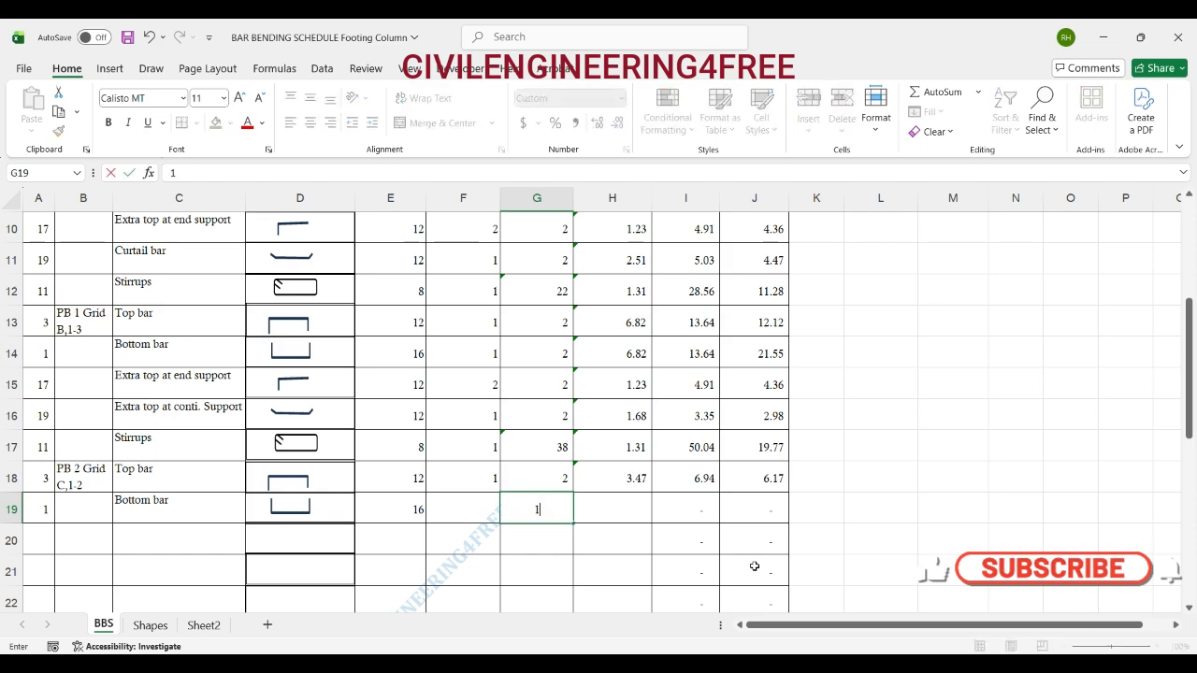
key(Tab)
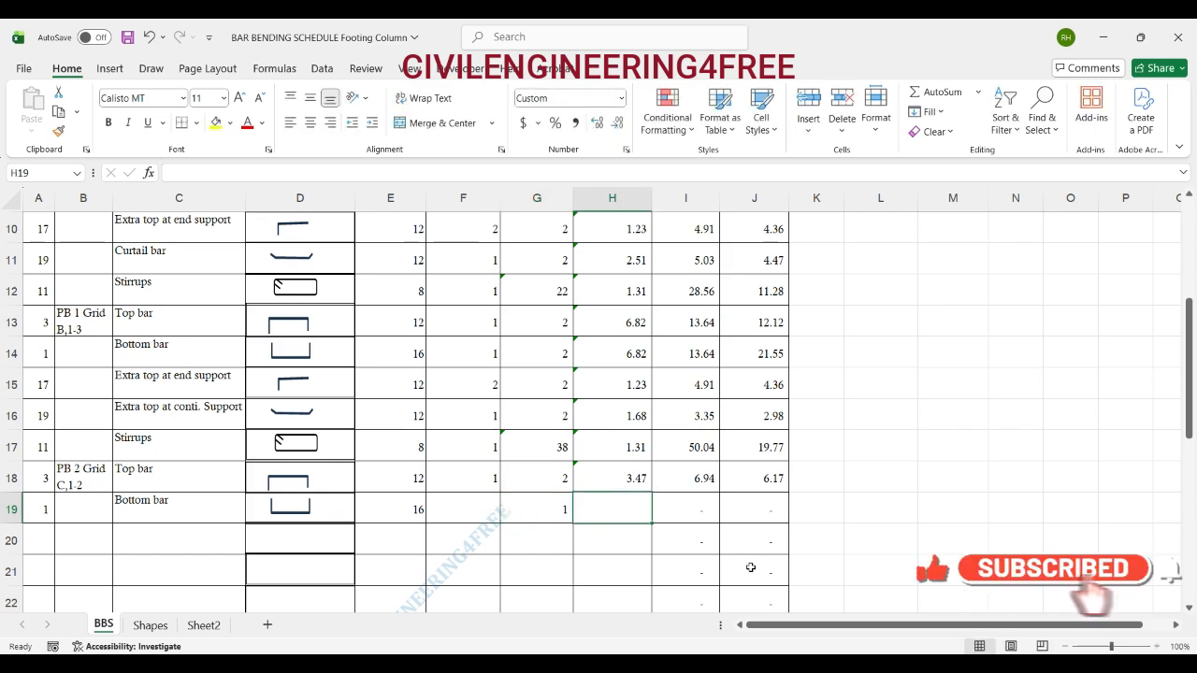
click(691, 554)
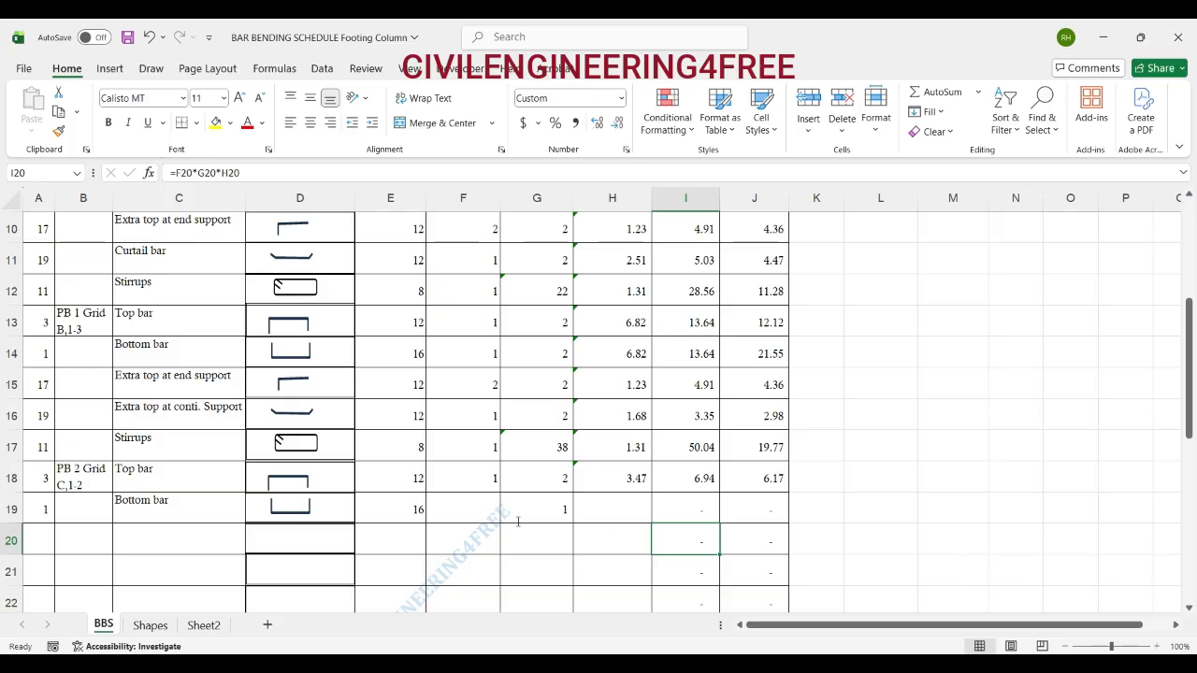
Enter 1 member and 2 bars for the bottom bar in row 19
click(387, 503)
key(Right)
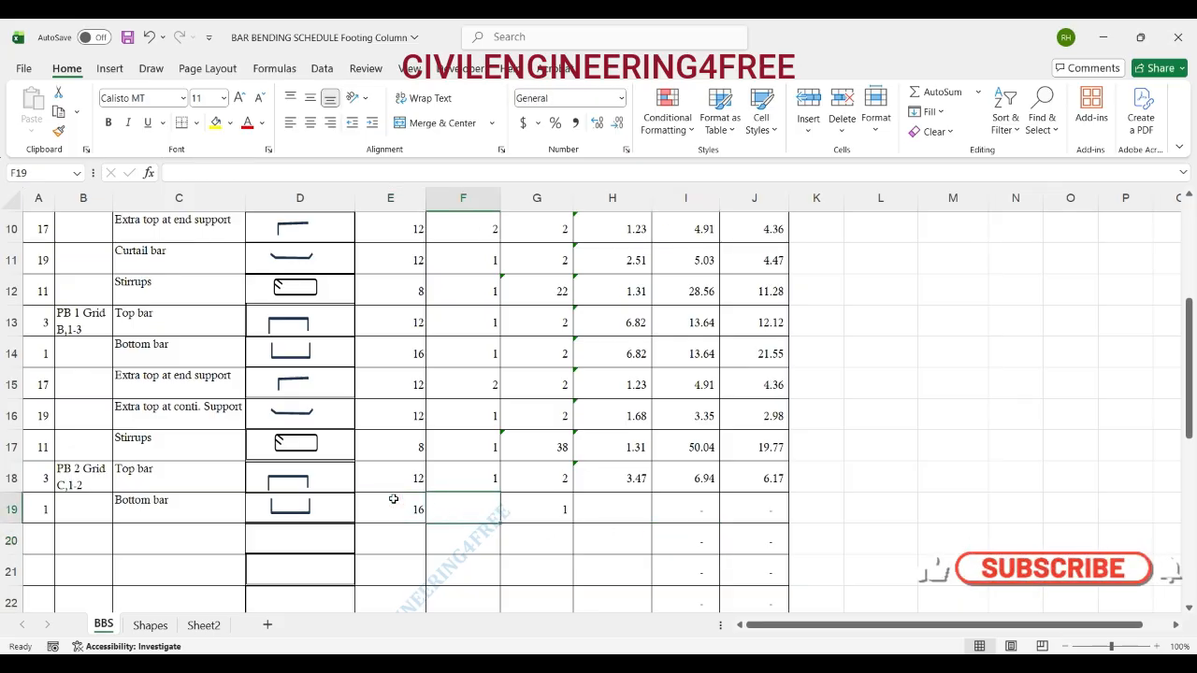
text(1)
key(Right)
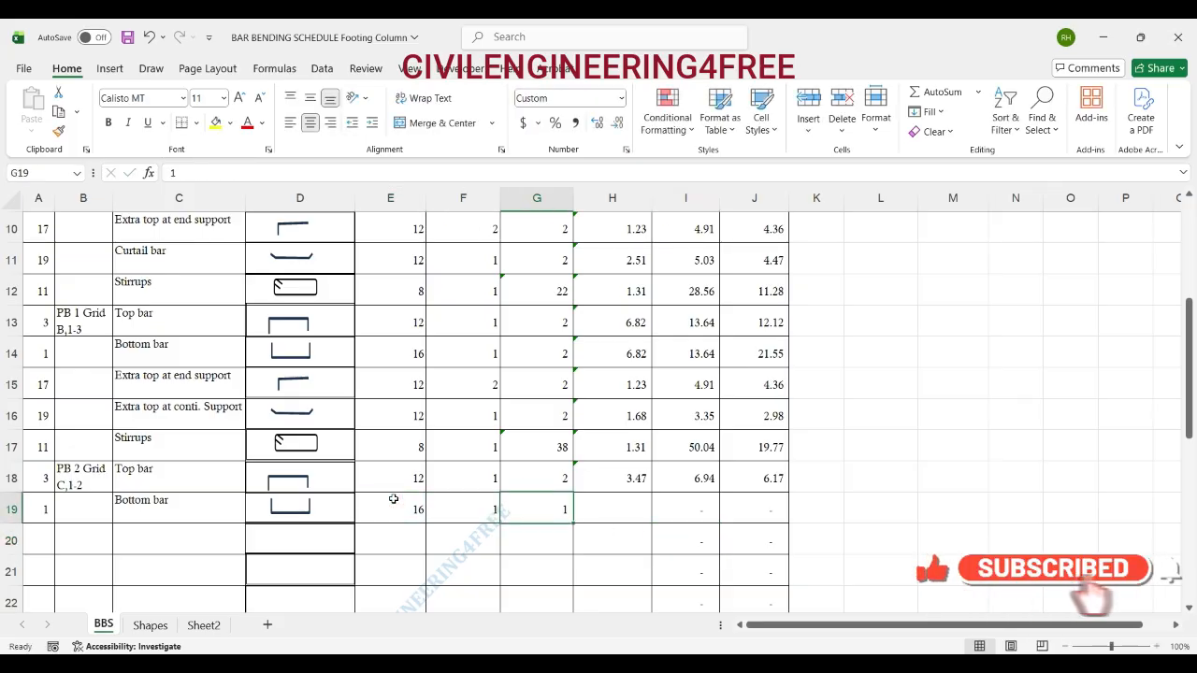
text(2)
key(Right)
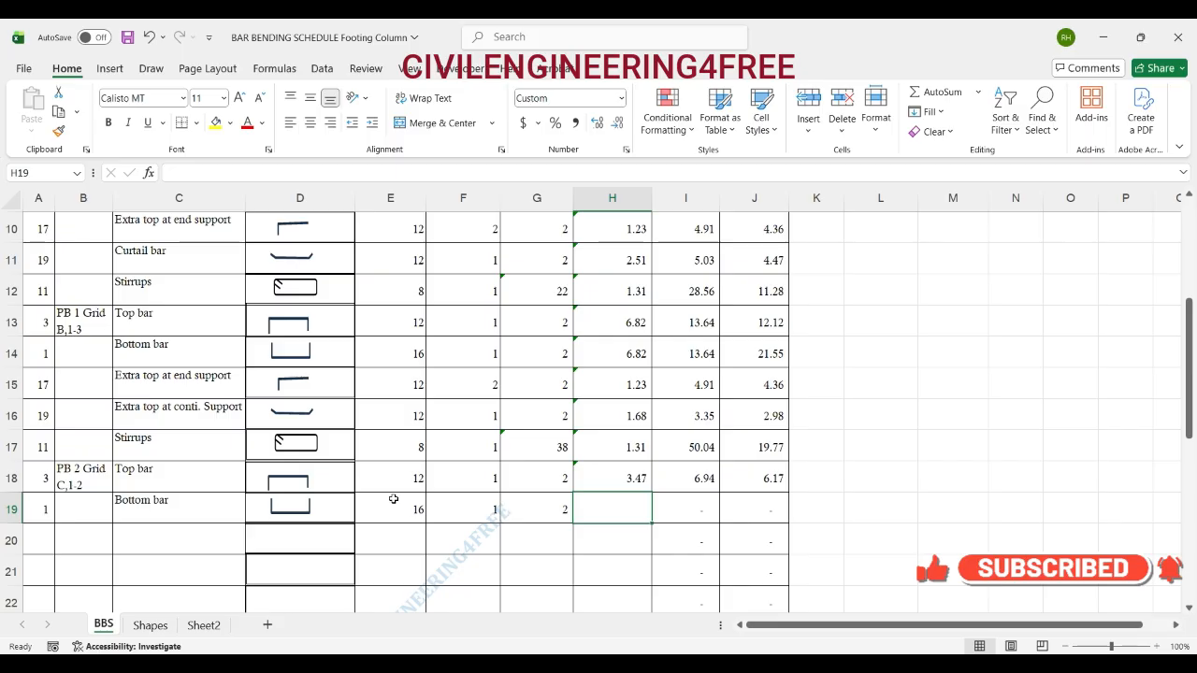
Set the bottom bar's cutting length in row 19 equal to the top bar's with the formula =H18
text(=)
click(635, 480)
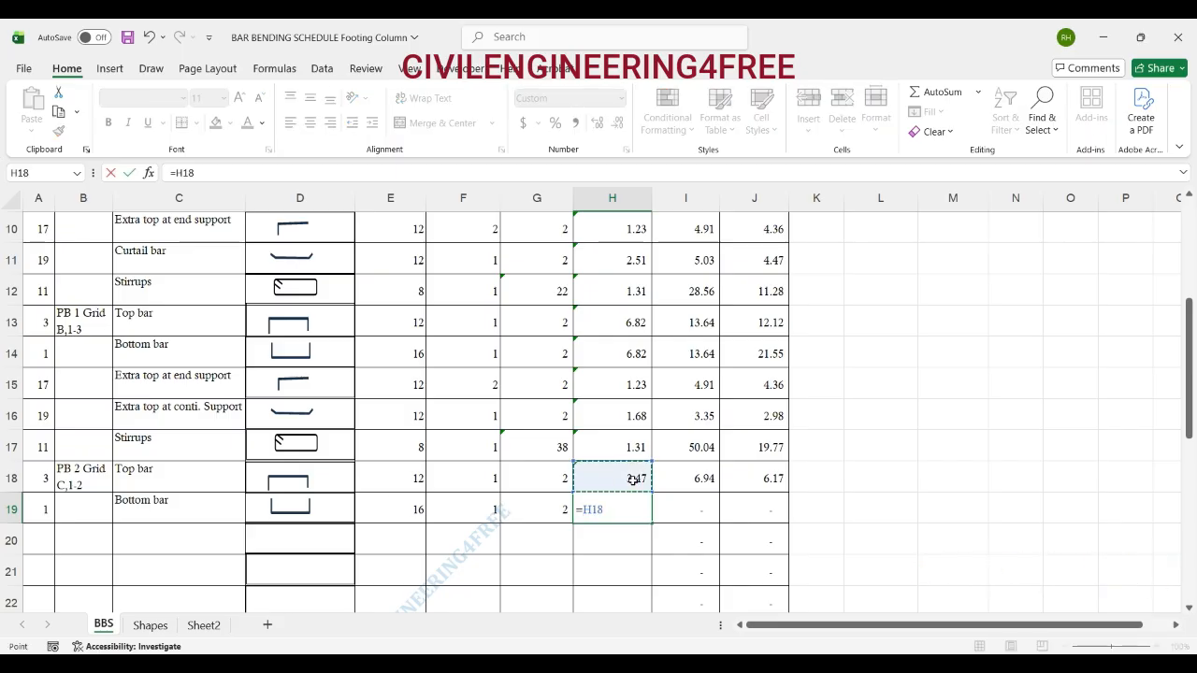
key(Return)
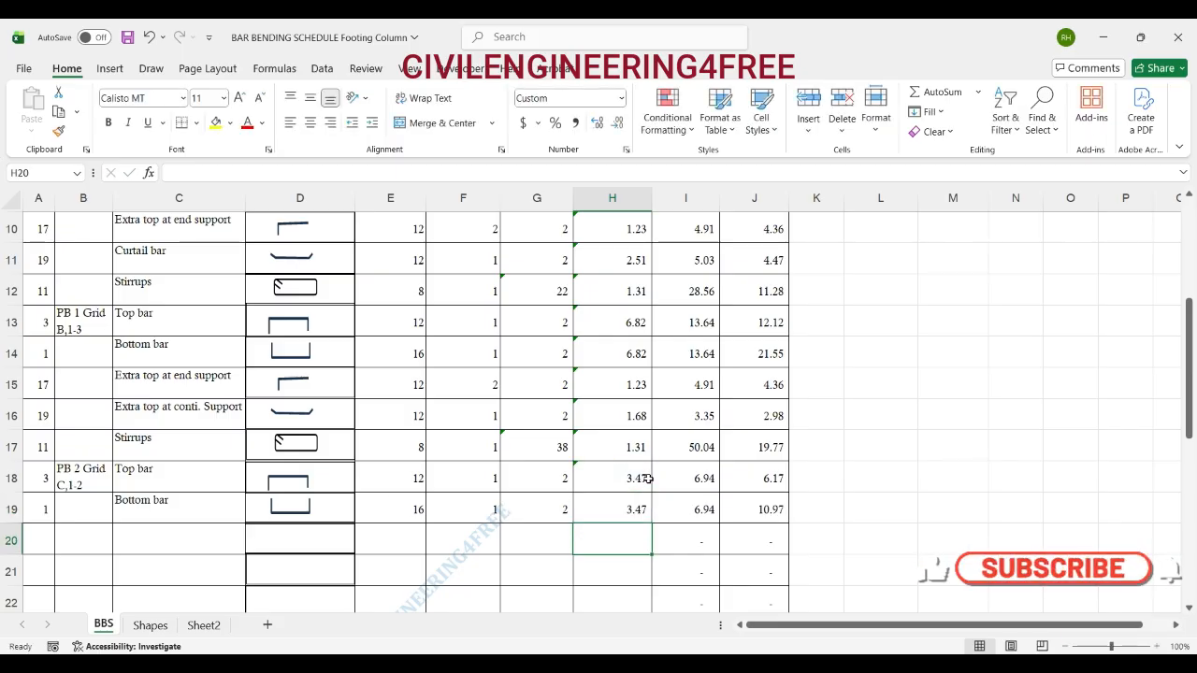
Enter bar code 17 in row 20 for the next PB 2 bar
scroll(639, 482, down, 2)
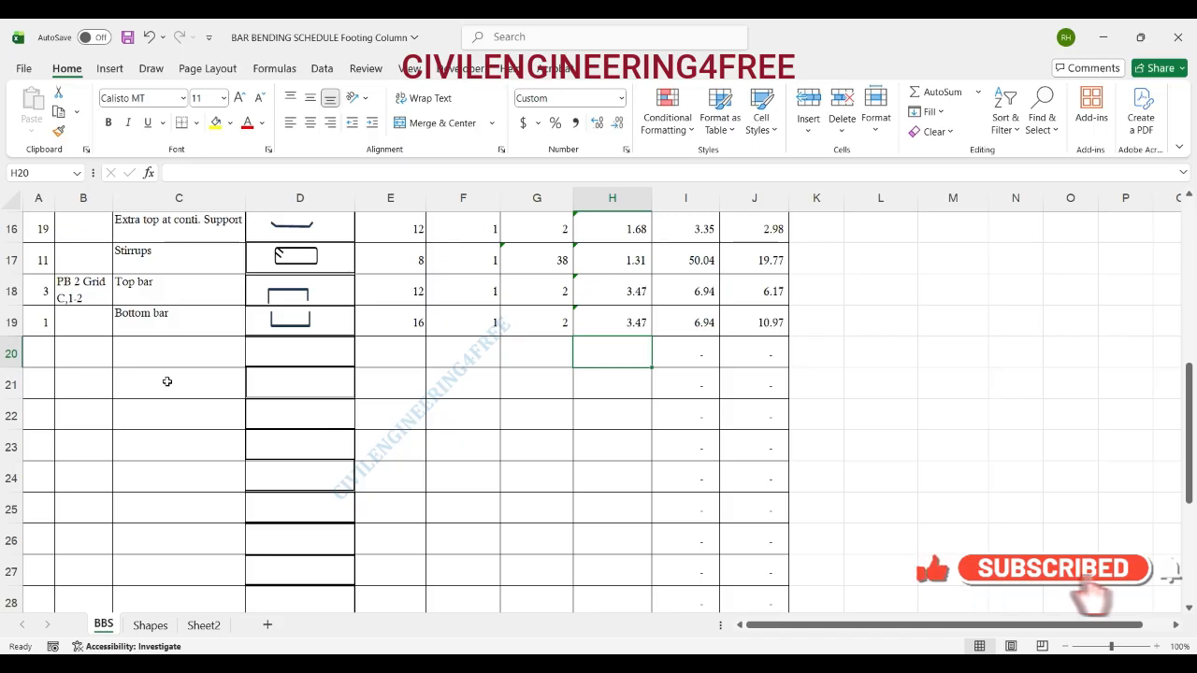
scroll(167, 382, up, 1)
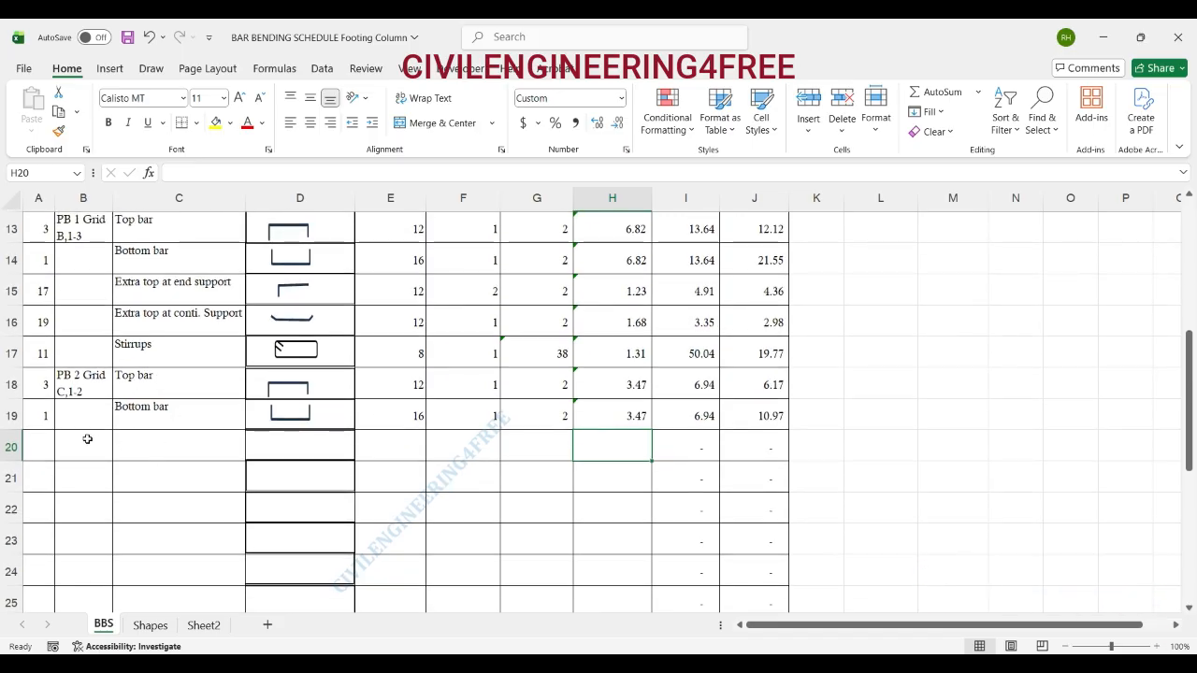
click(35, 443)
text(17)
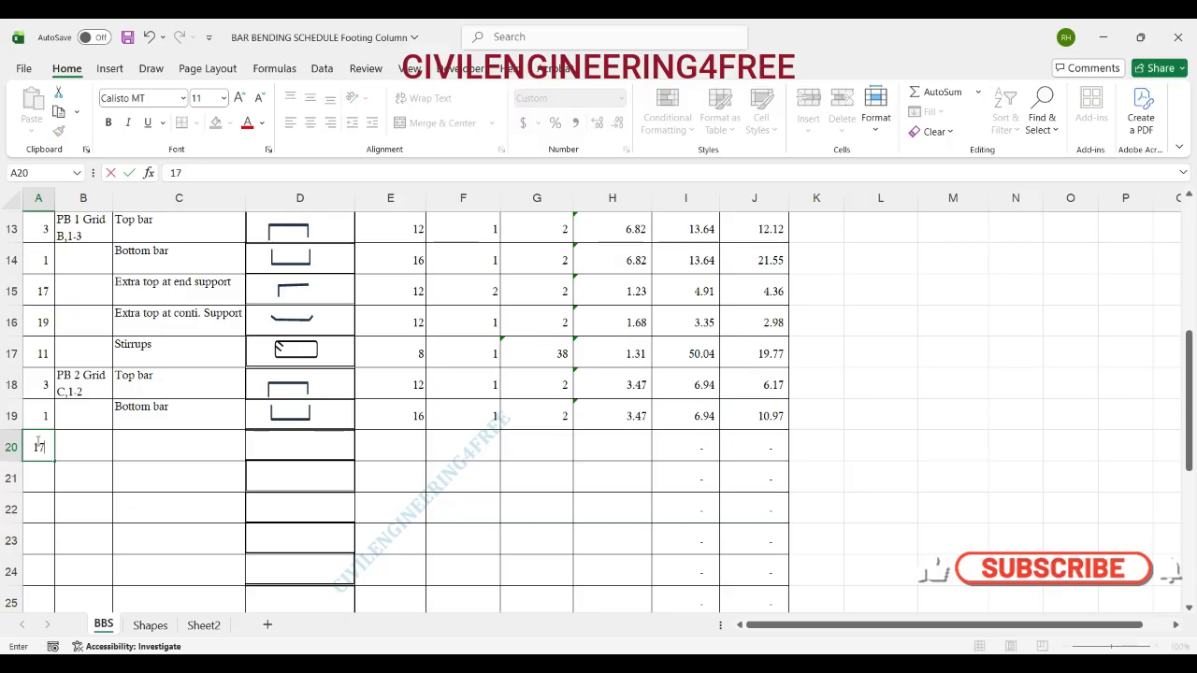
key(Tab)
key(Tab)
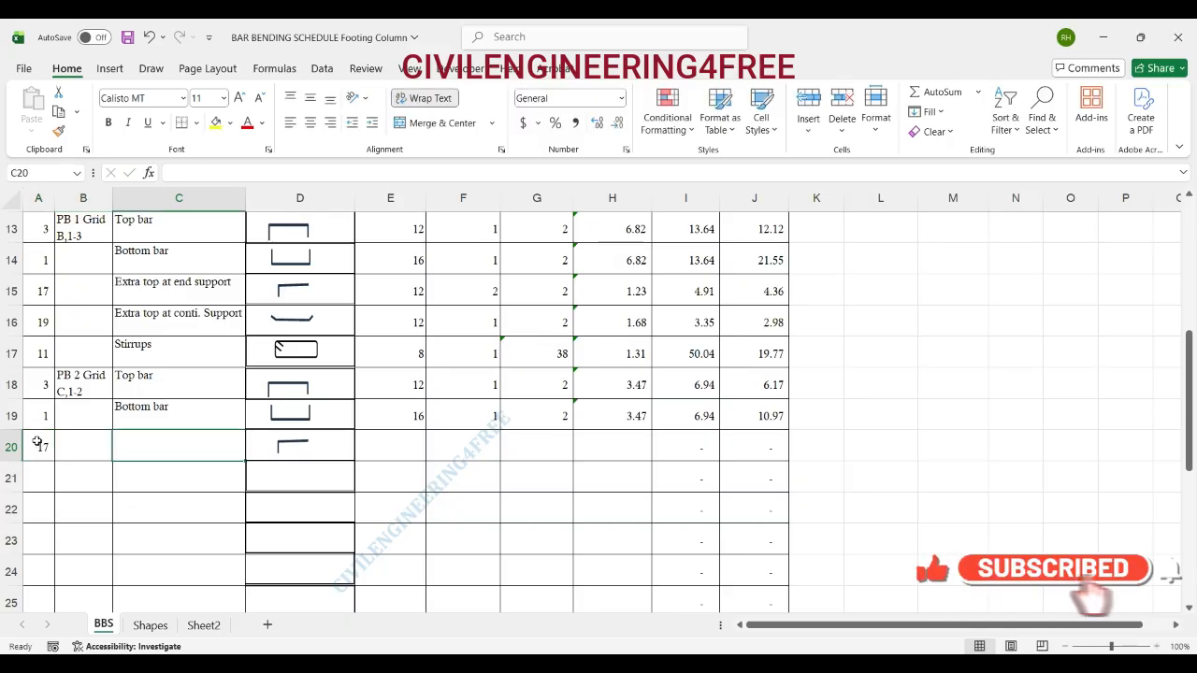
Copy the description "Extra top at end support" from row 15 into the description cell of row 20
text(E)
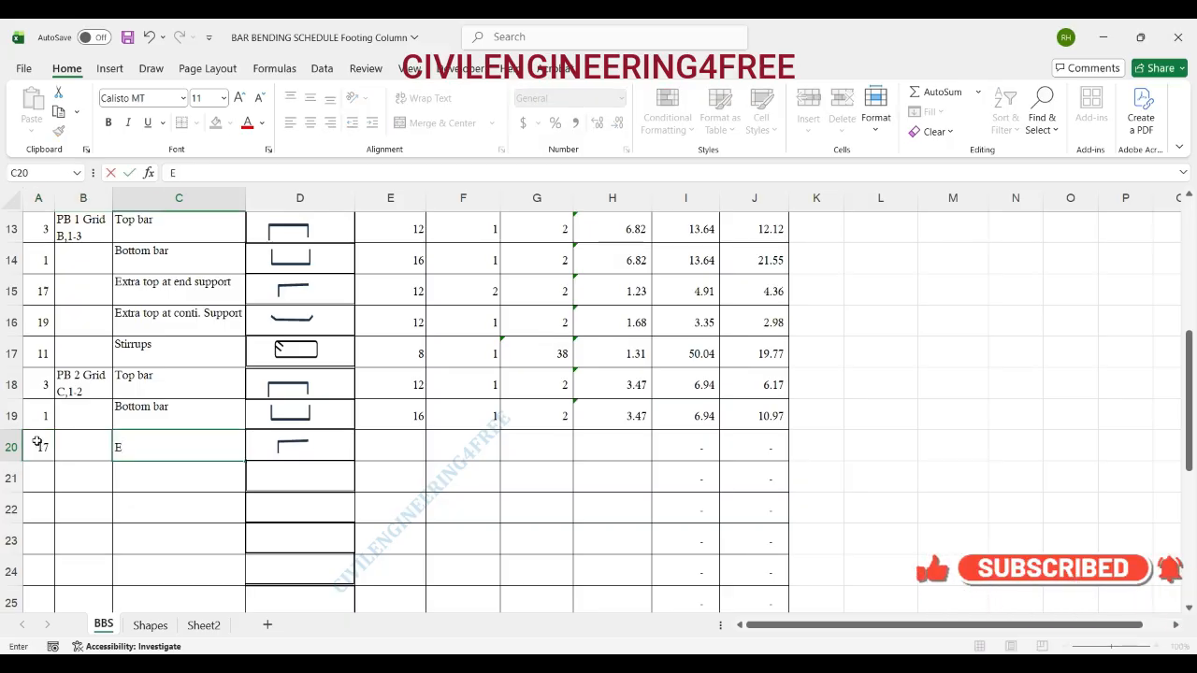
click(151, 300)
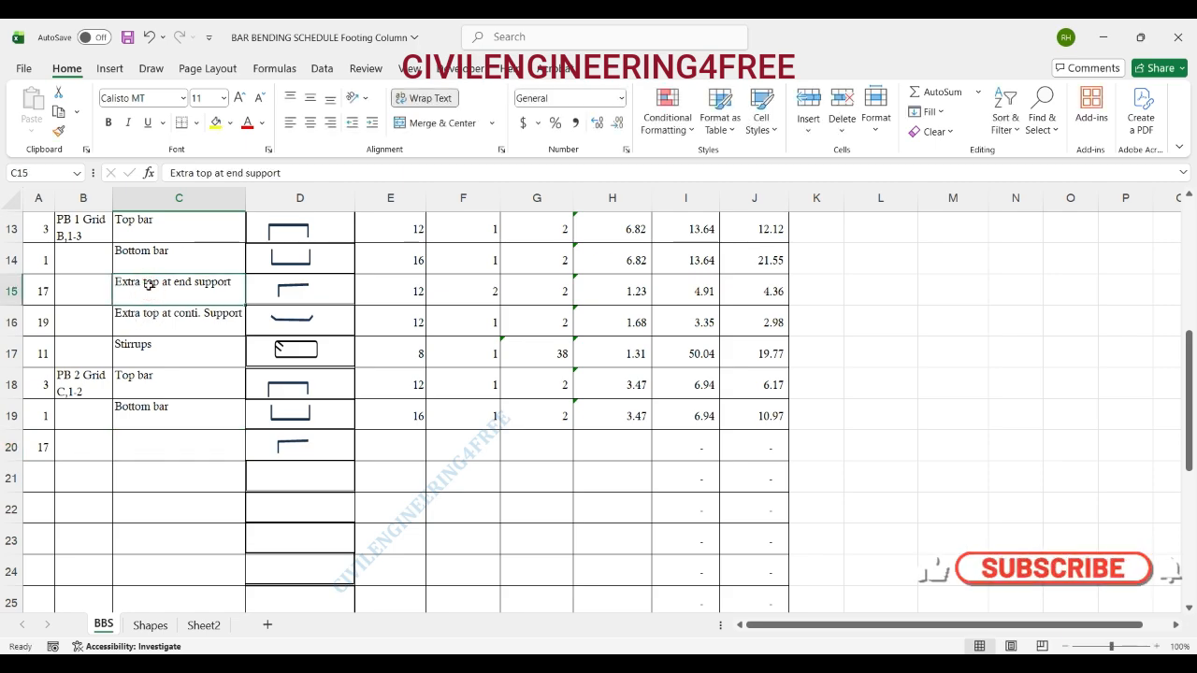
key(ctrl+c)
click(153, 446)
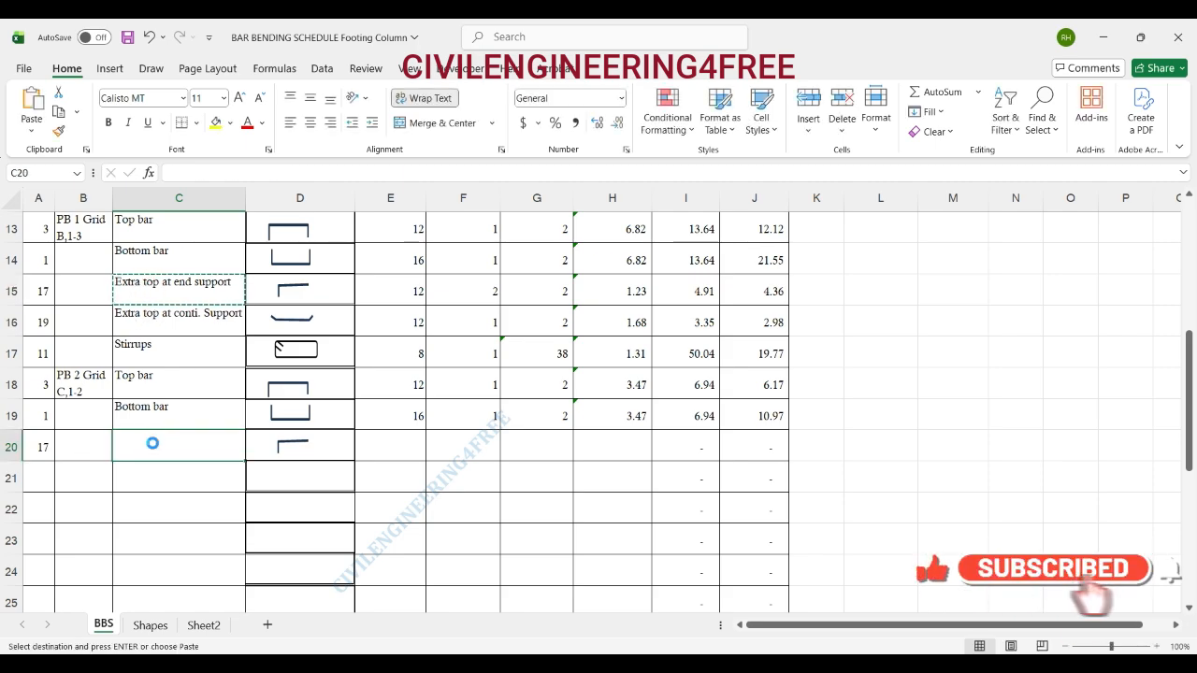
key(ctrl+v)
Look up PB2's extra top reinforcement in the AutoCAD plinth beam schedule and enter 12 as the bar diameter in row 20 of the Excel sheet
click(400, 446)
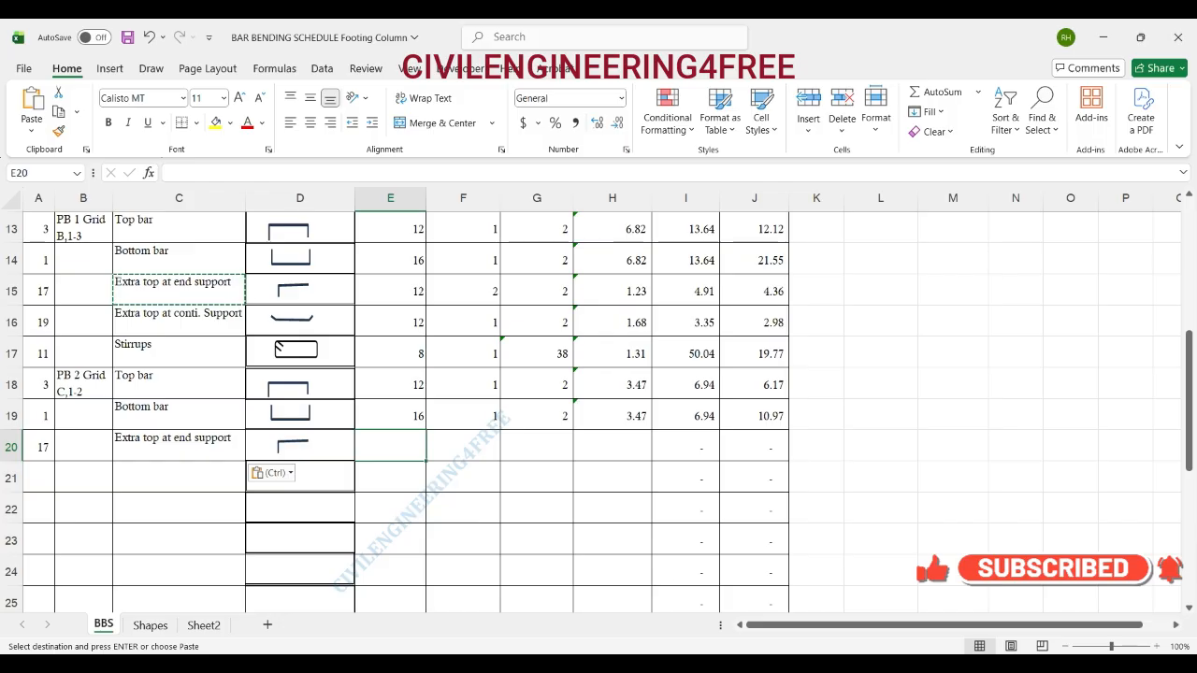
mouse_move(830, 662)
click(833, 601)
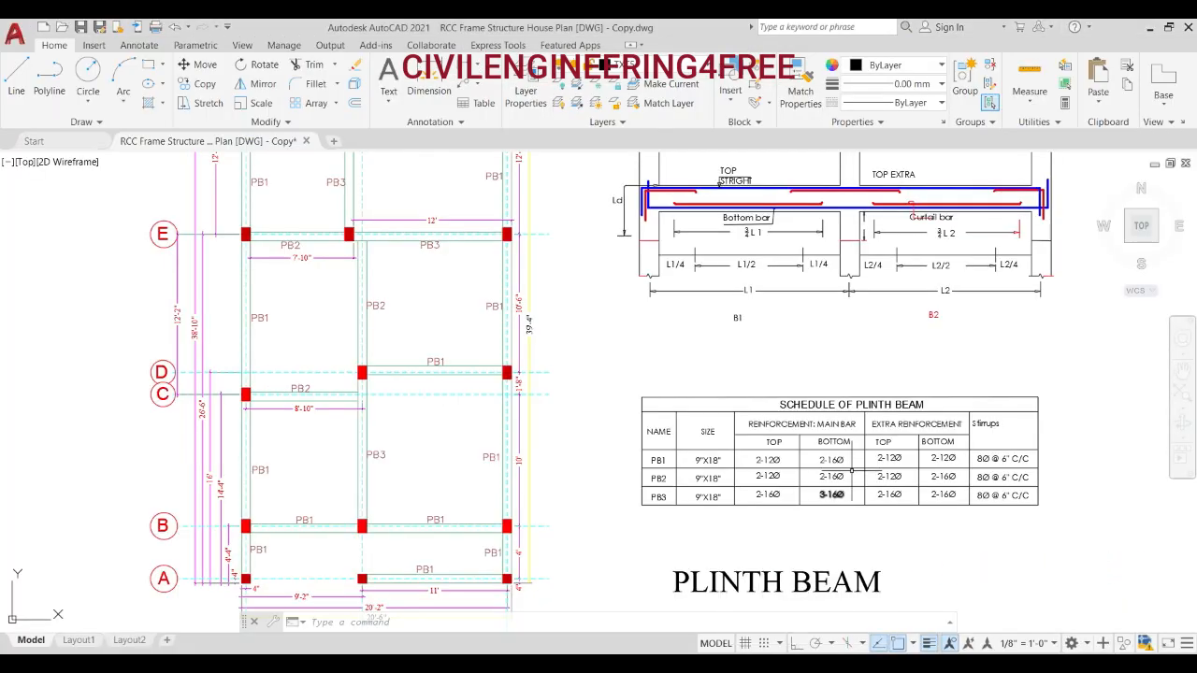
scroll(925, 482, up, 2)
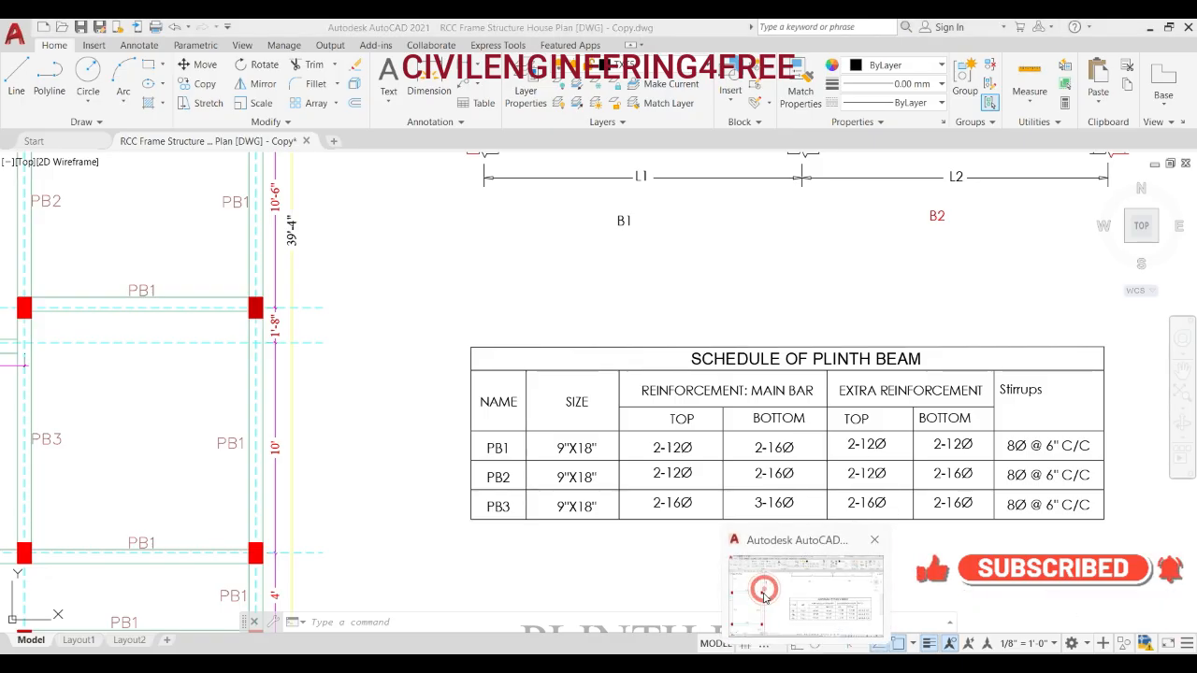
scroll(550, 424, down, 1)
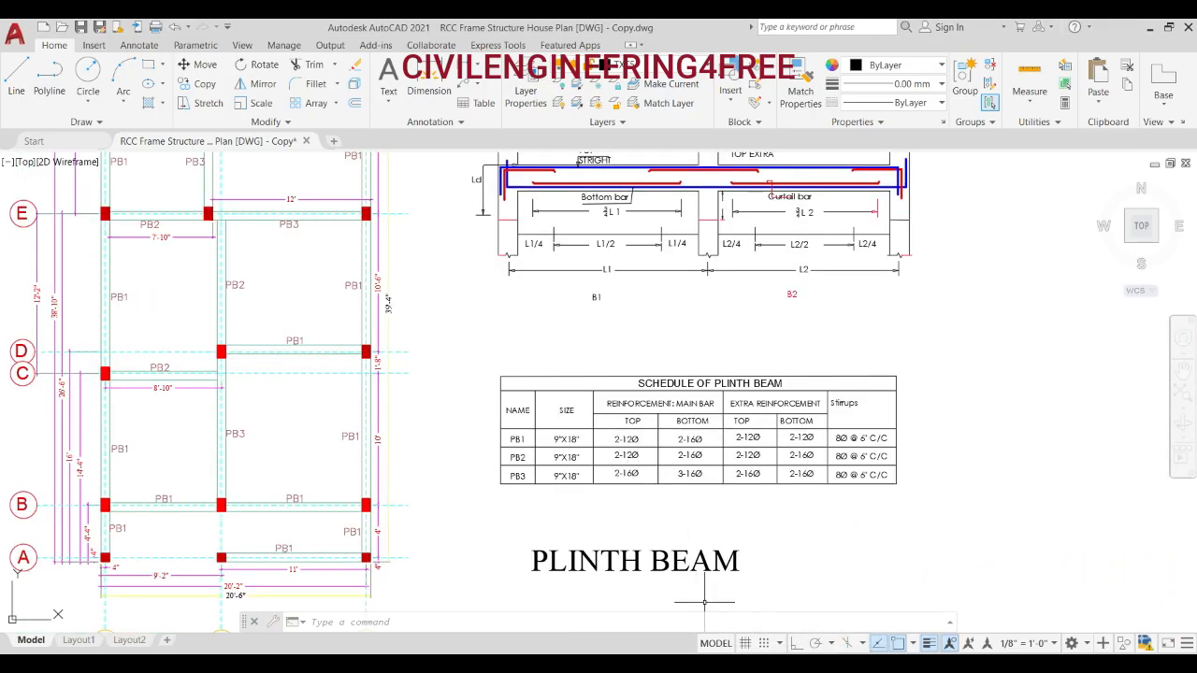
mouse_move(838, 660)
click(820, 610)
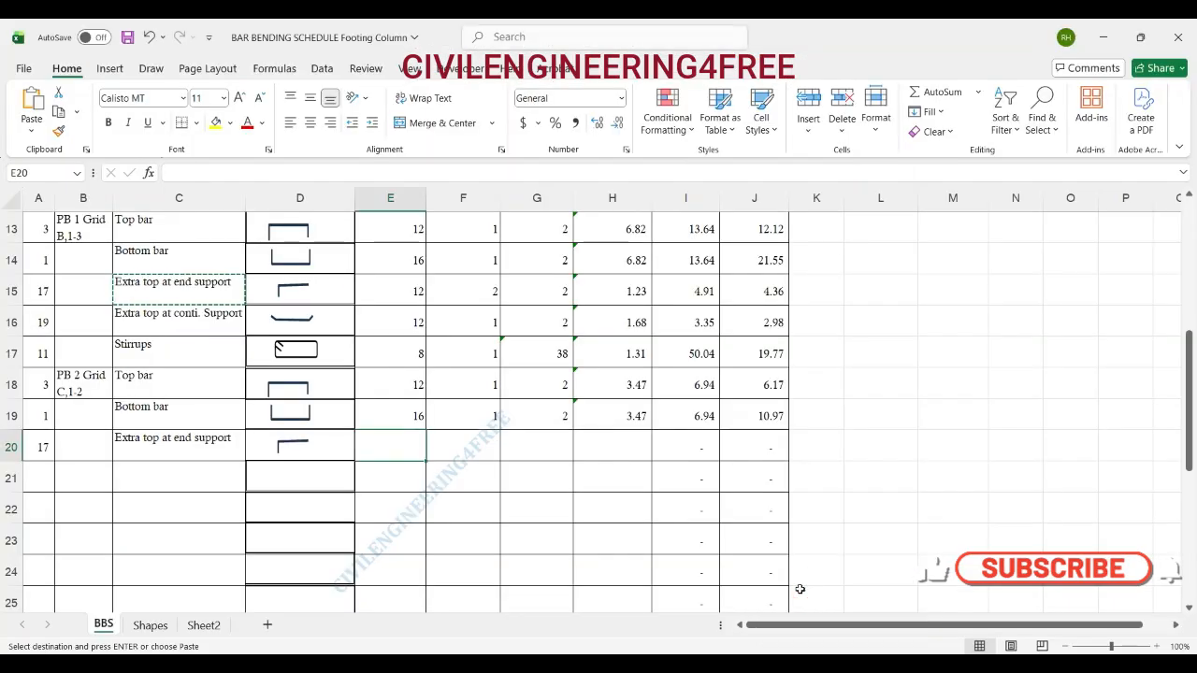
key(Escape)
text(12)
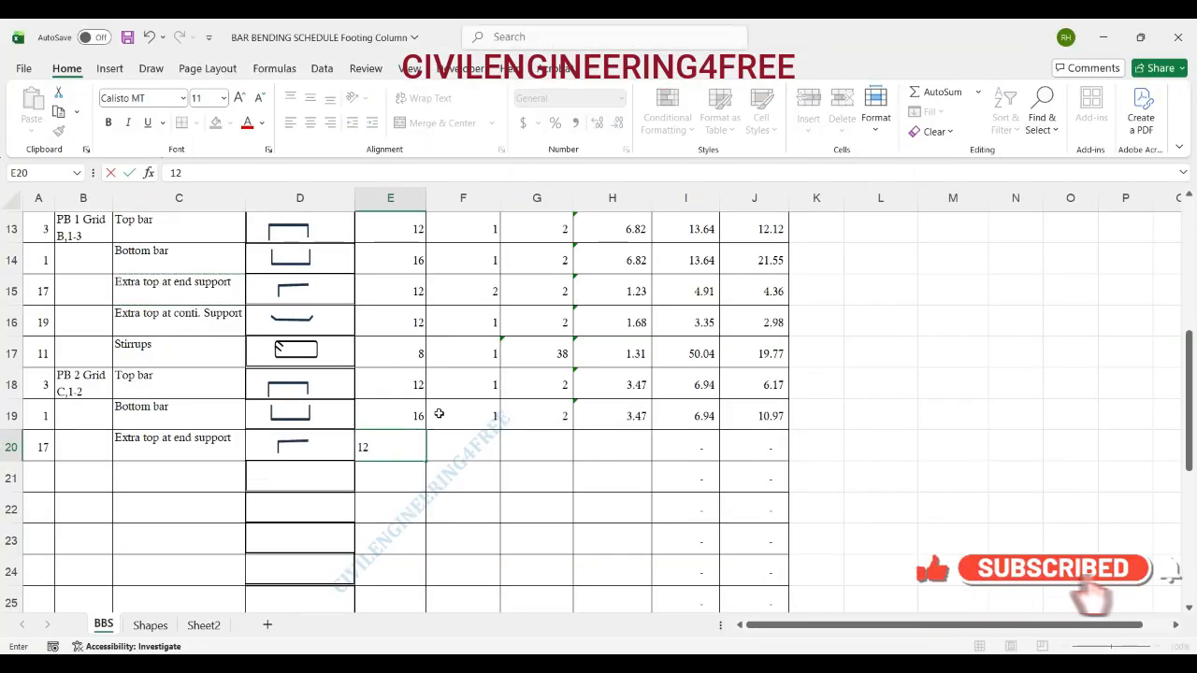
Enter 2 members and 2 bars for the extra top bar at end support in row 20
key(Tab)
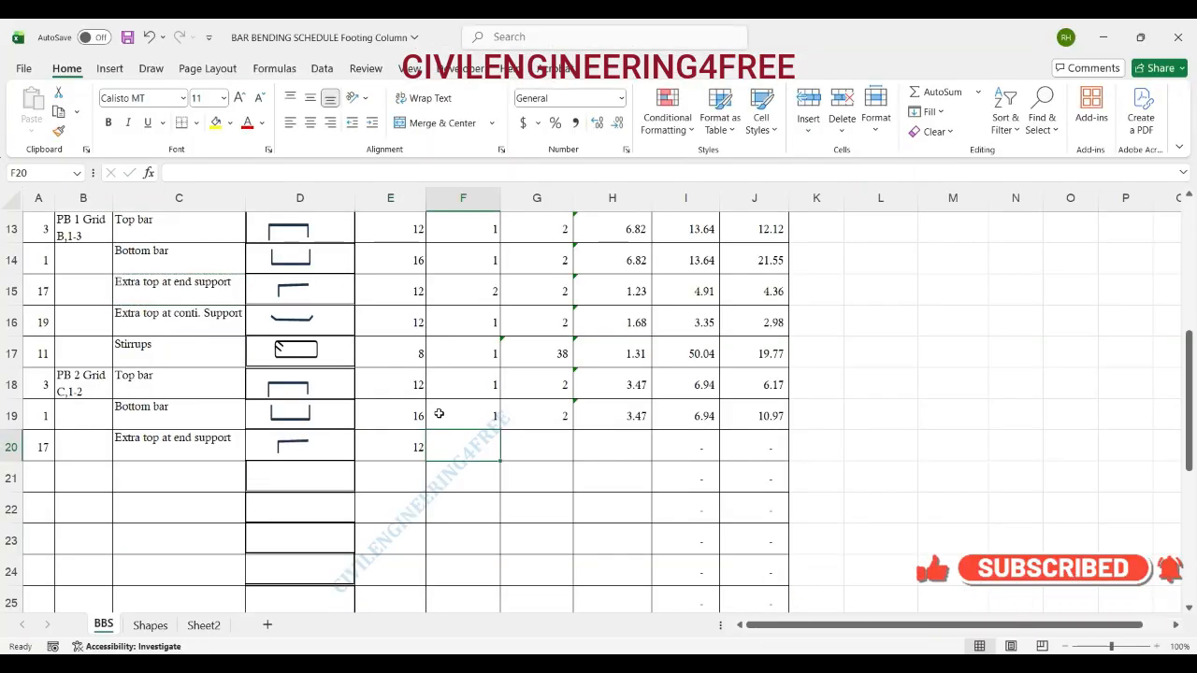
text(2)
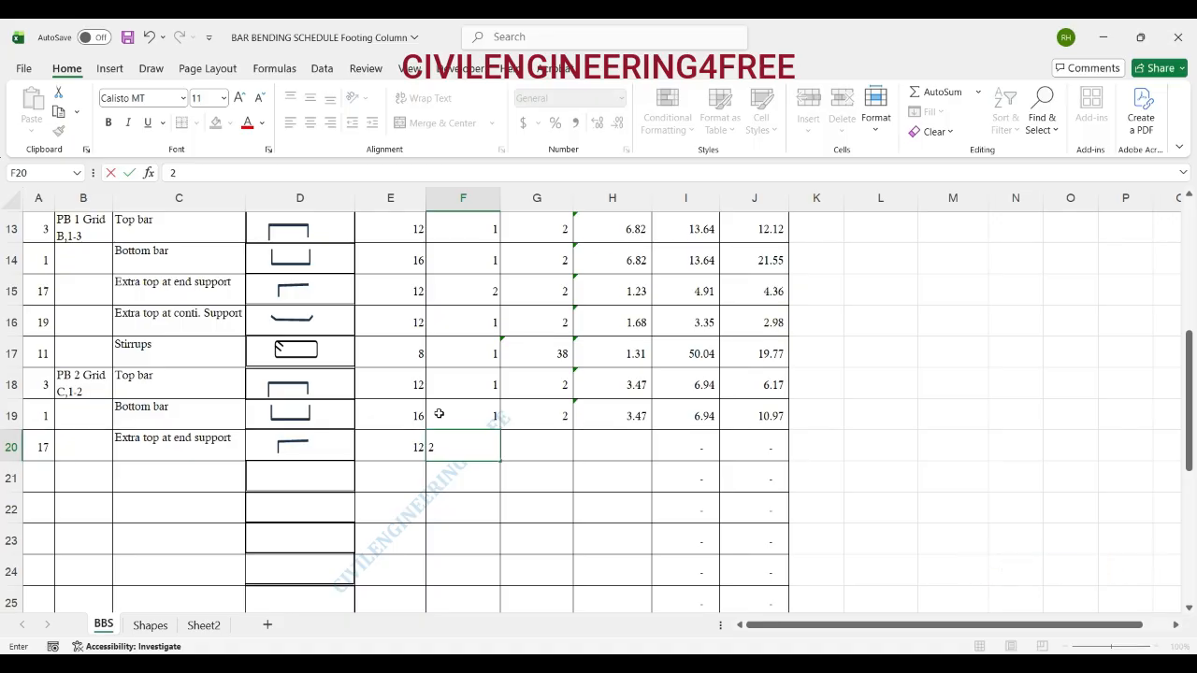
key(Tab)
text(2)
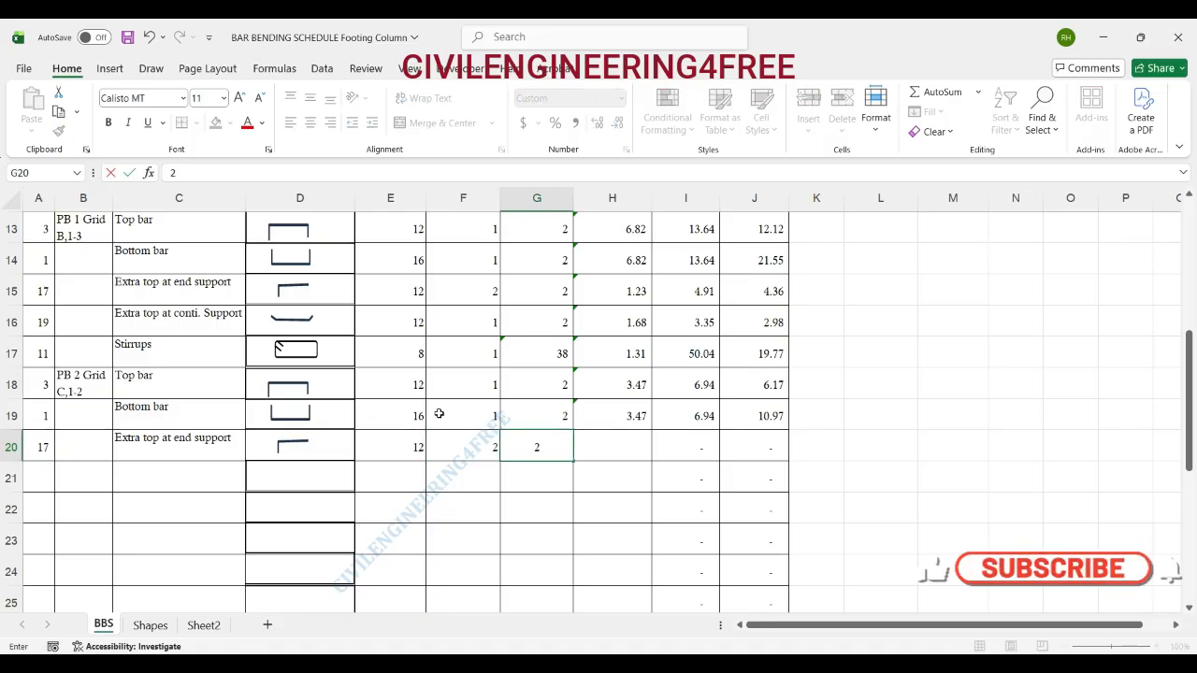
key(Tab)
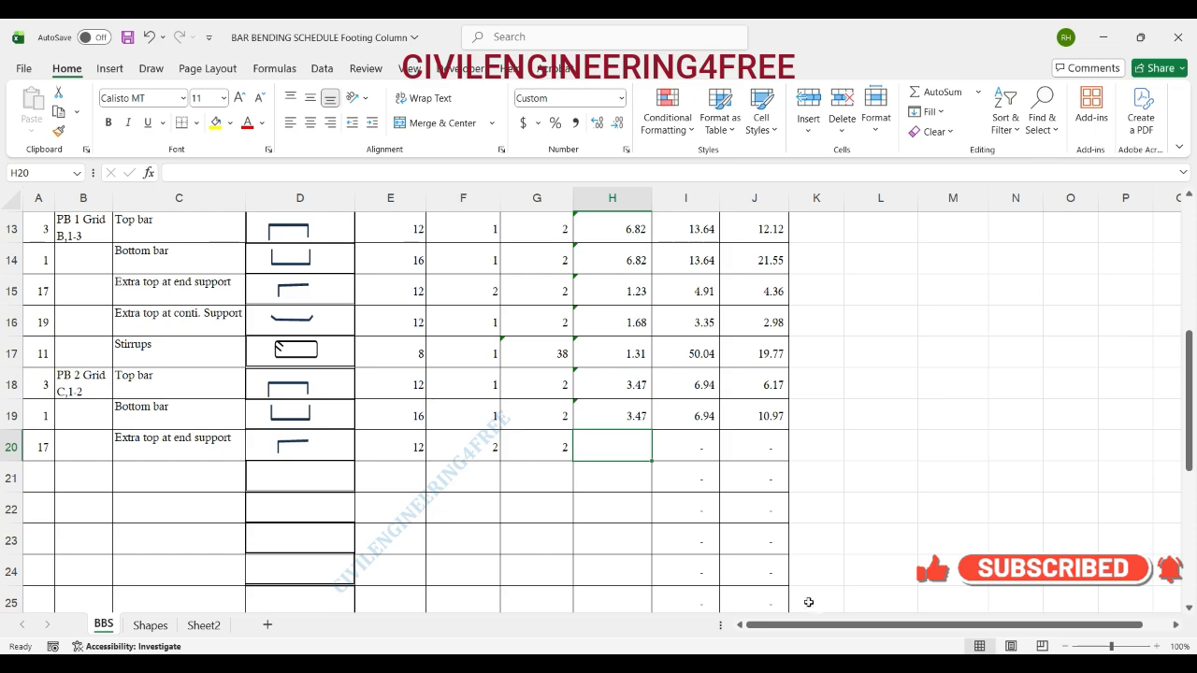
Check the beam's length in the feet-to-meter conversion and enter the cutting length formula =(2.69/4)+.23/2+.25 in row 20
mouse_move(847, 570)
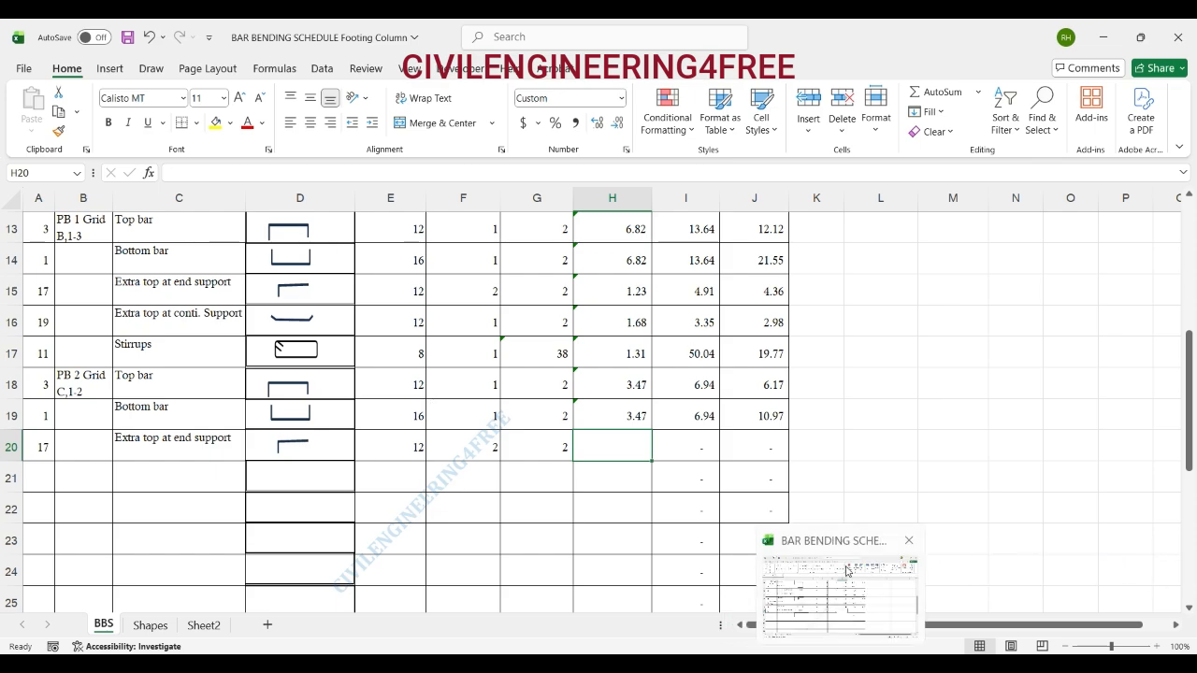
scroll(868, 409, up, 3)
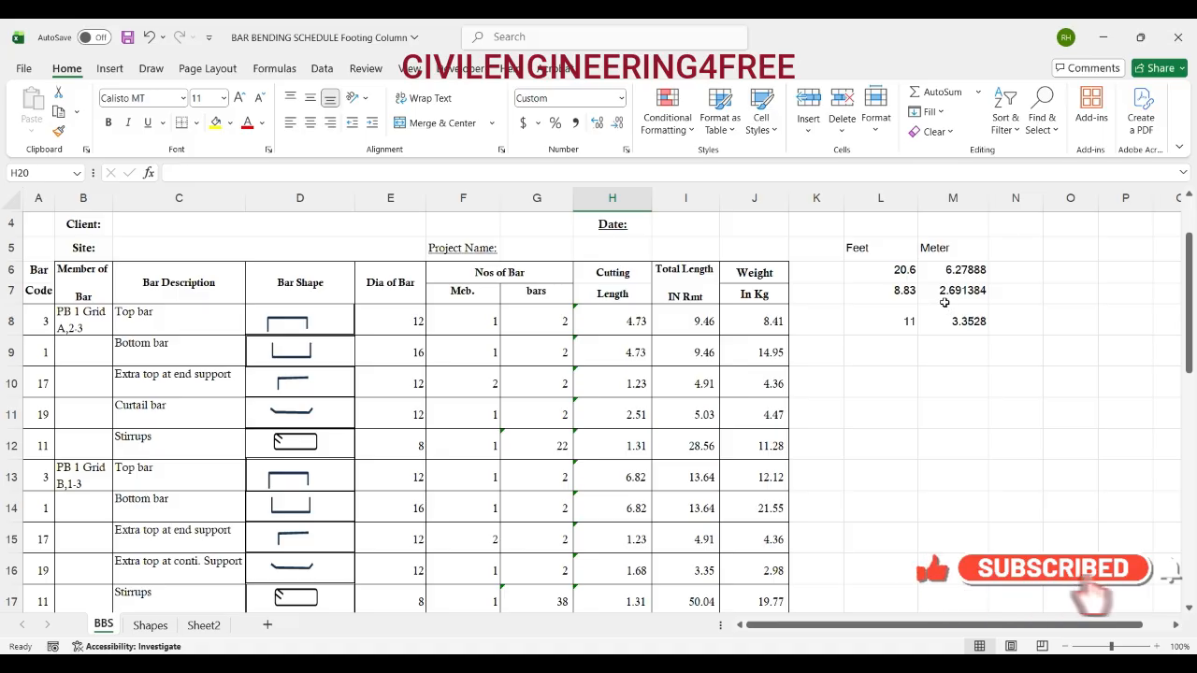
scroll(863, 461, down, 3)
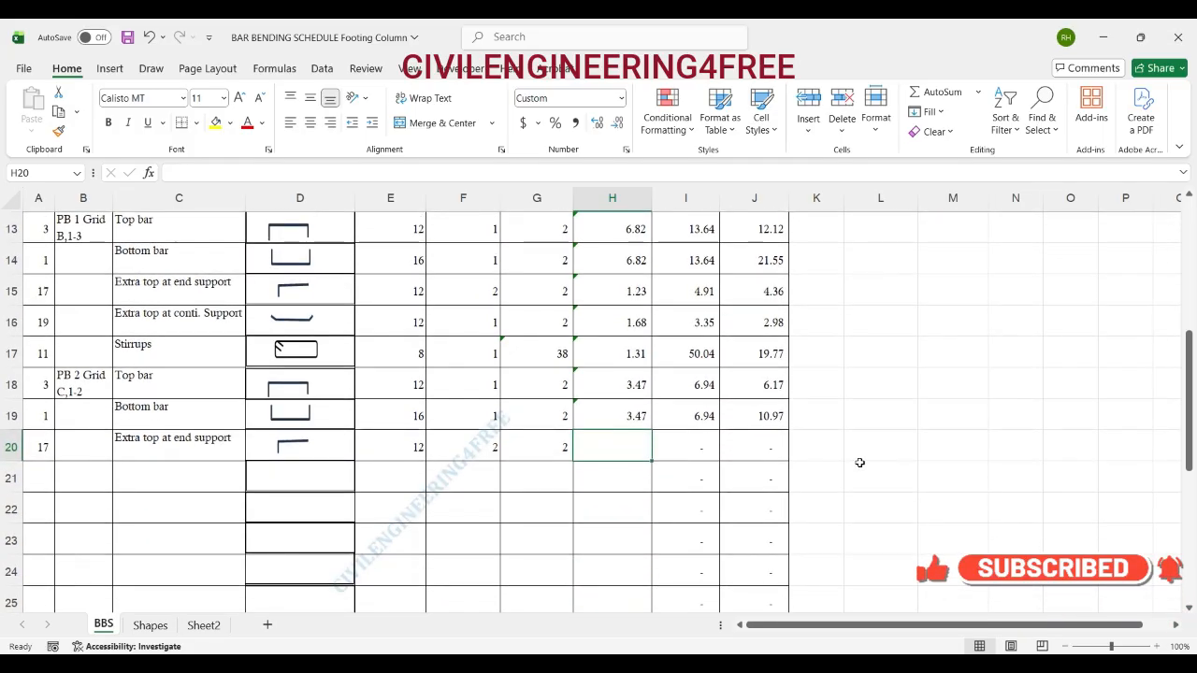
text(=)
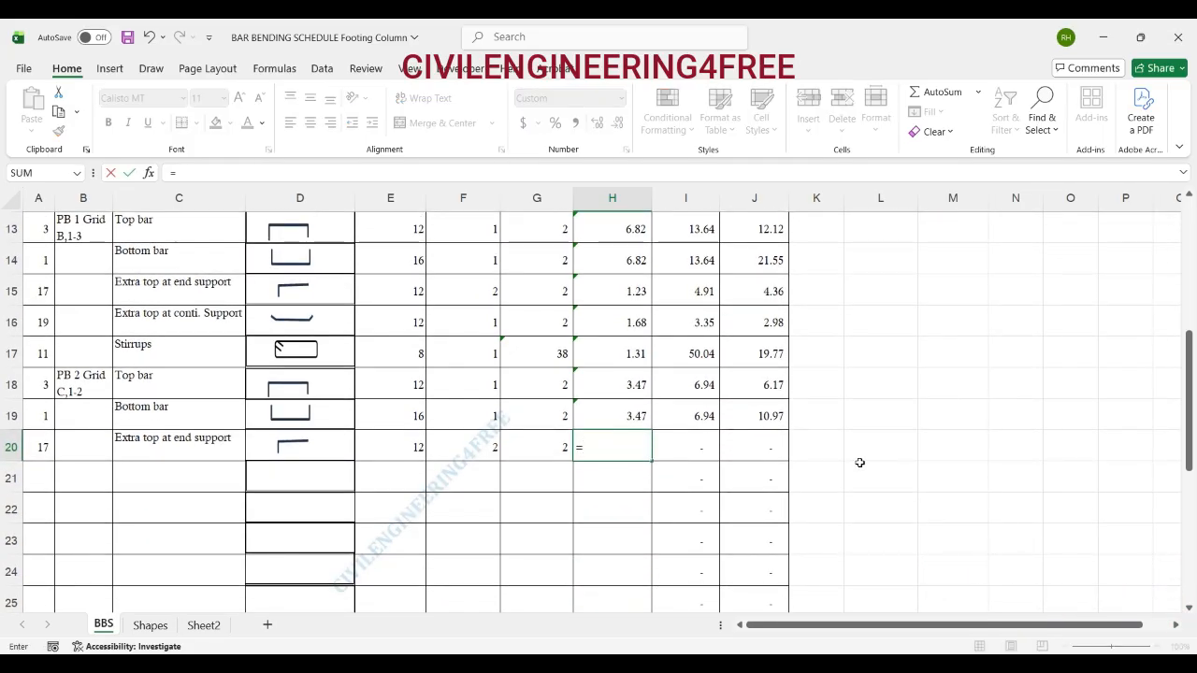
text((2.6)
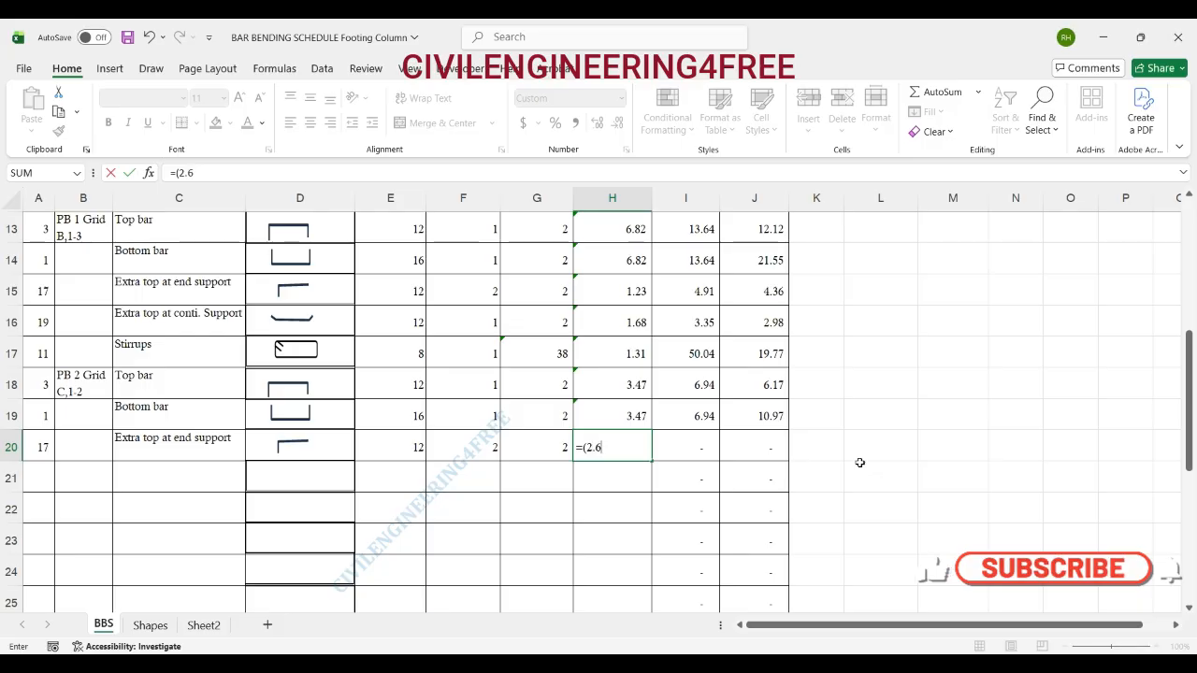
text(9/4)
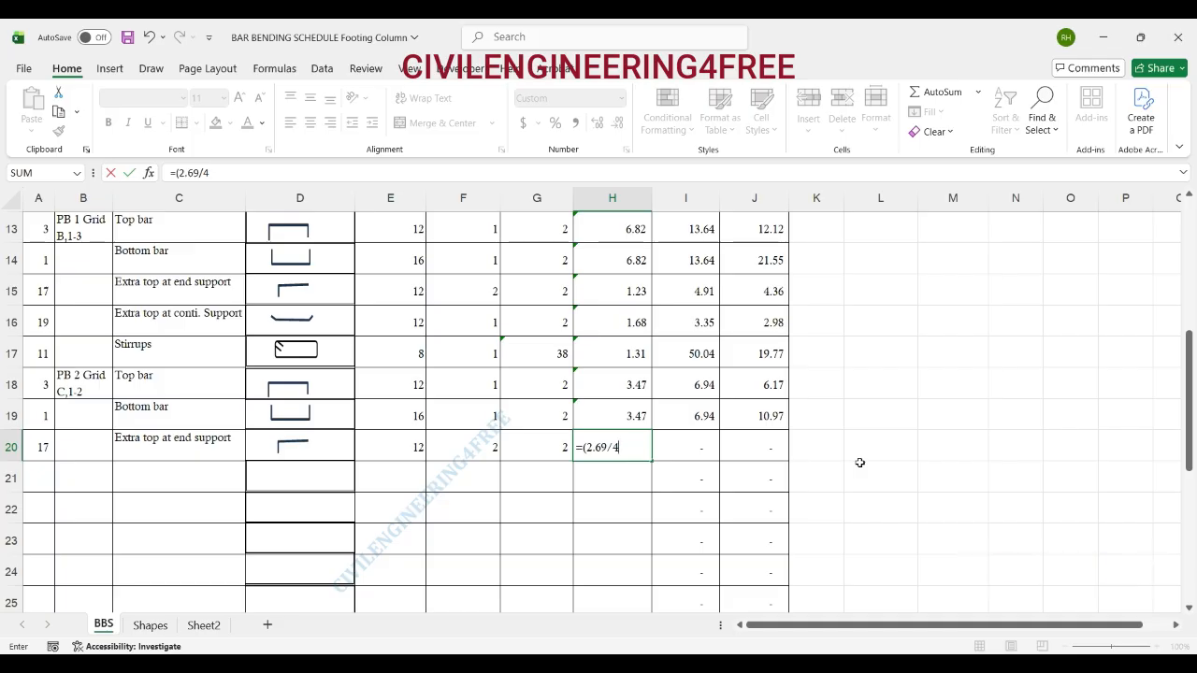
text()+)
text(.)
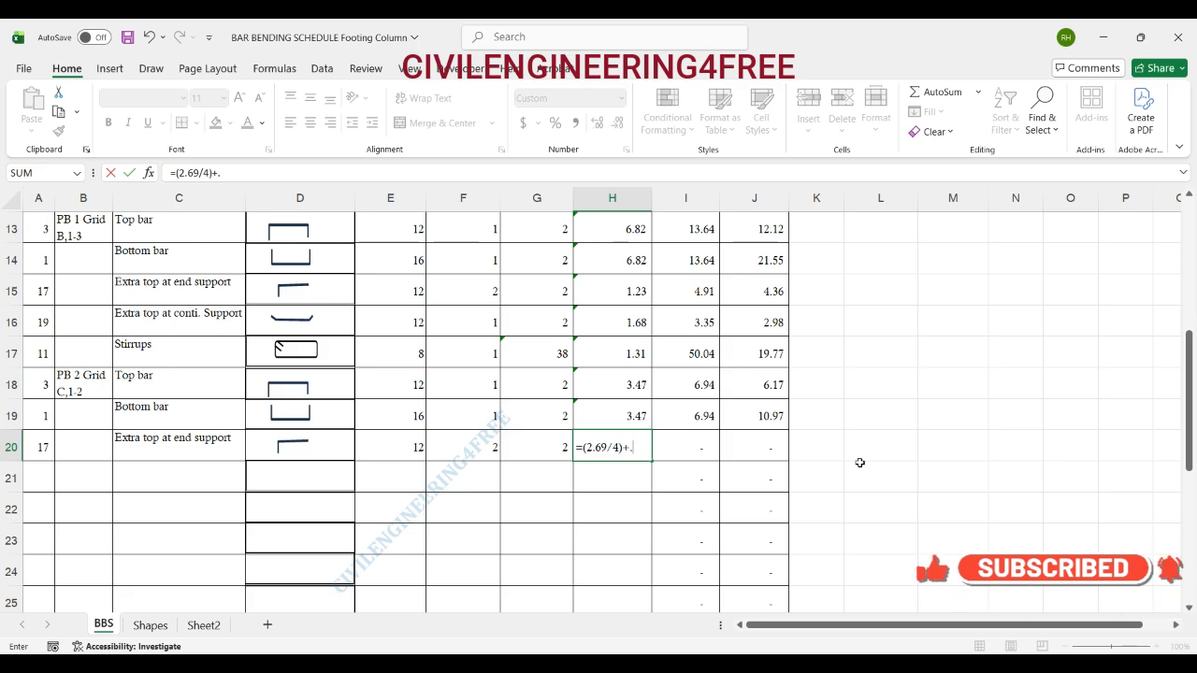
text(23)
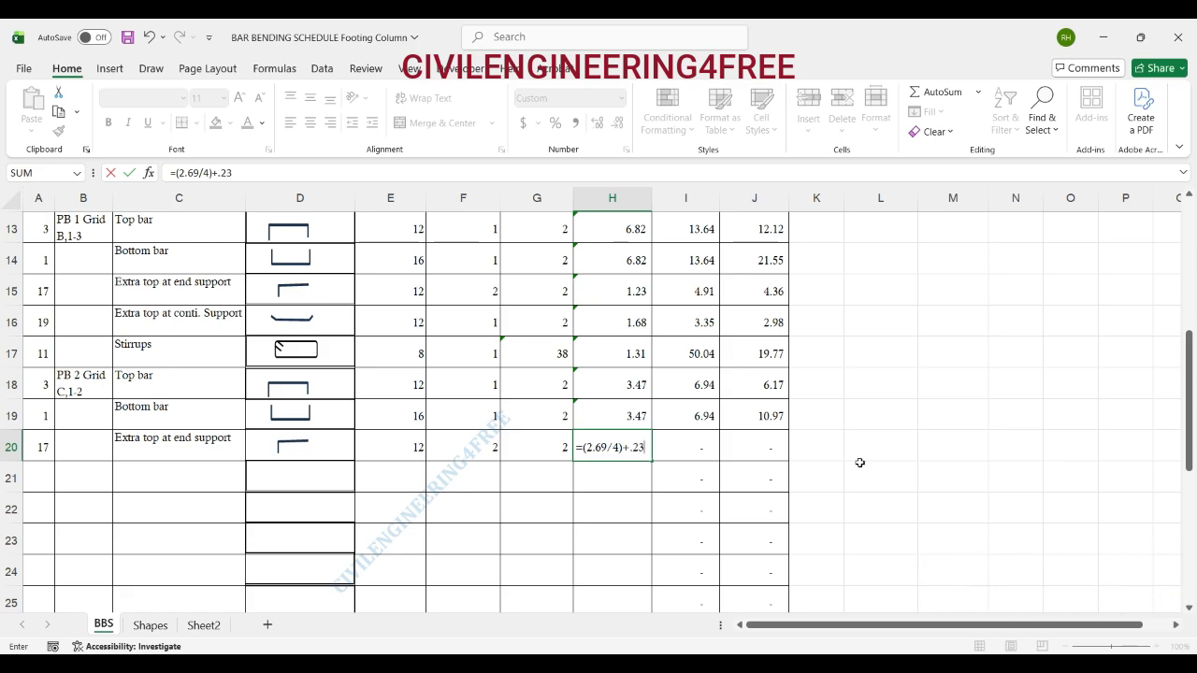
text(/)
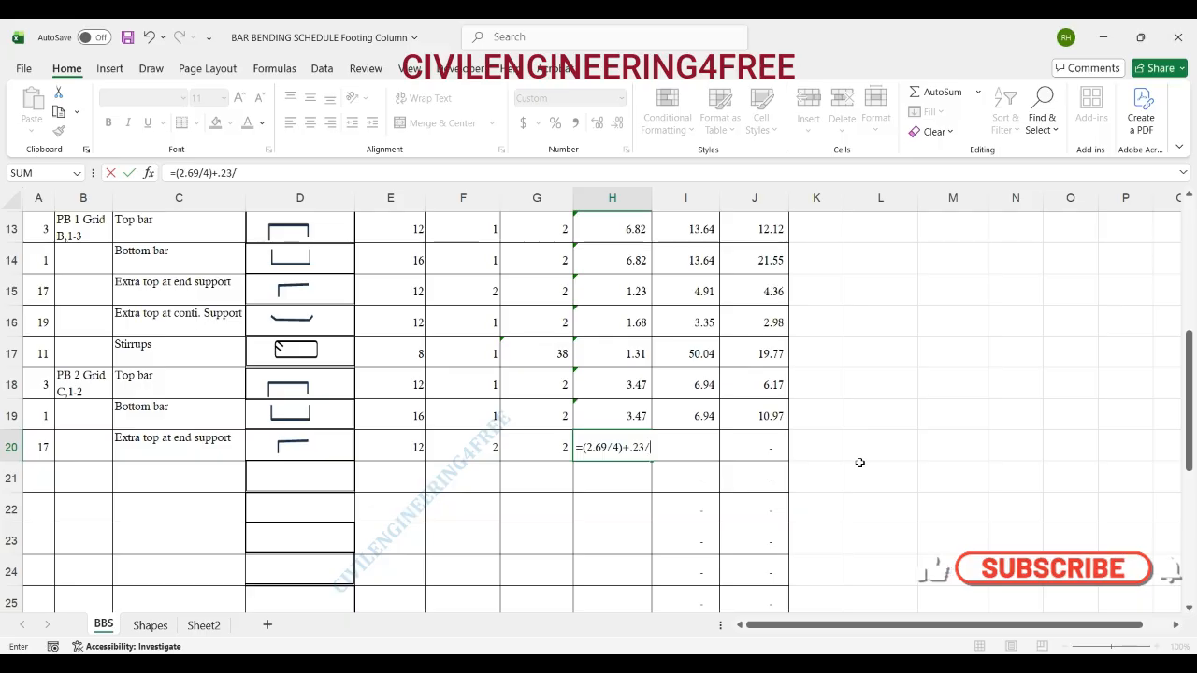
text(2)
text(25)
key(Return)
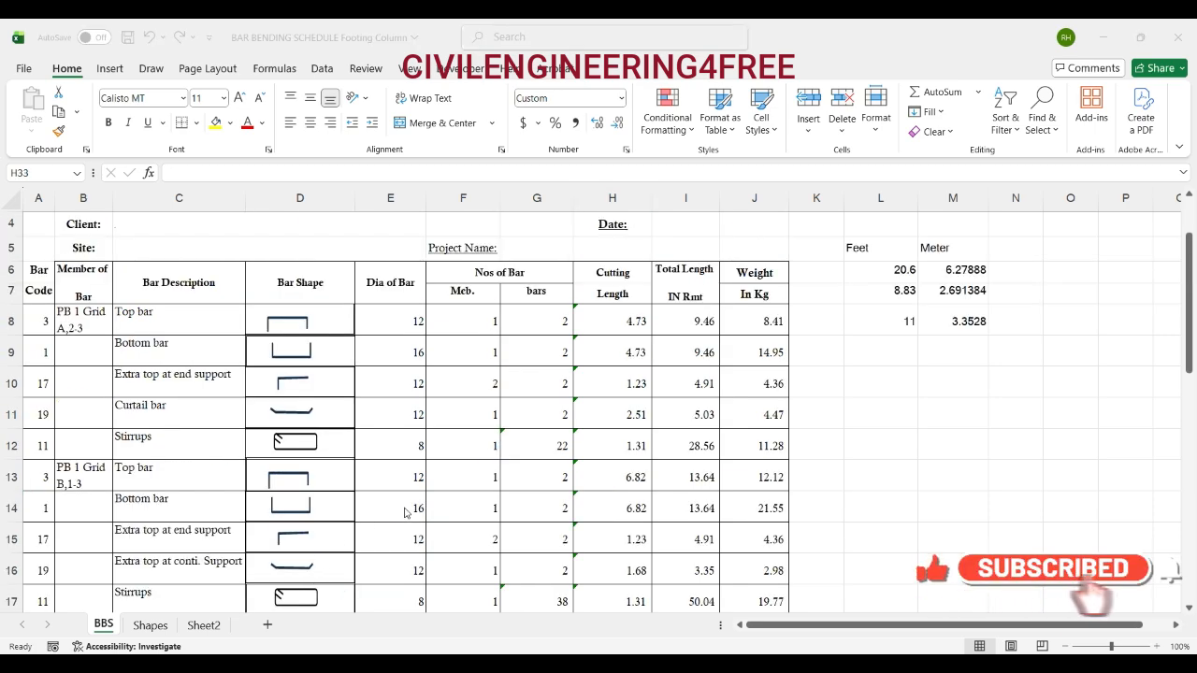
Review the completed plinth beam schedule down to the total steel row and open the print preview of the BBS sheet
scroll(505, 438, down, 2)
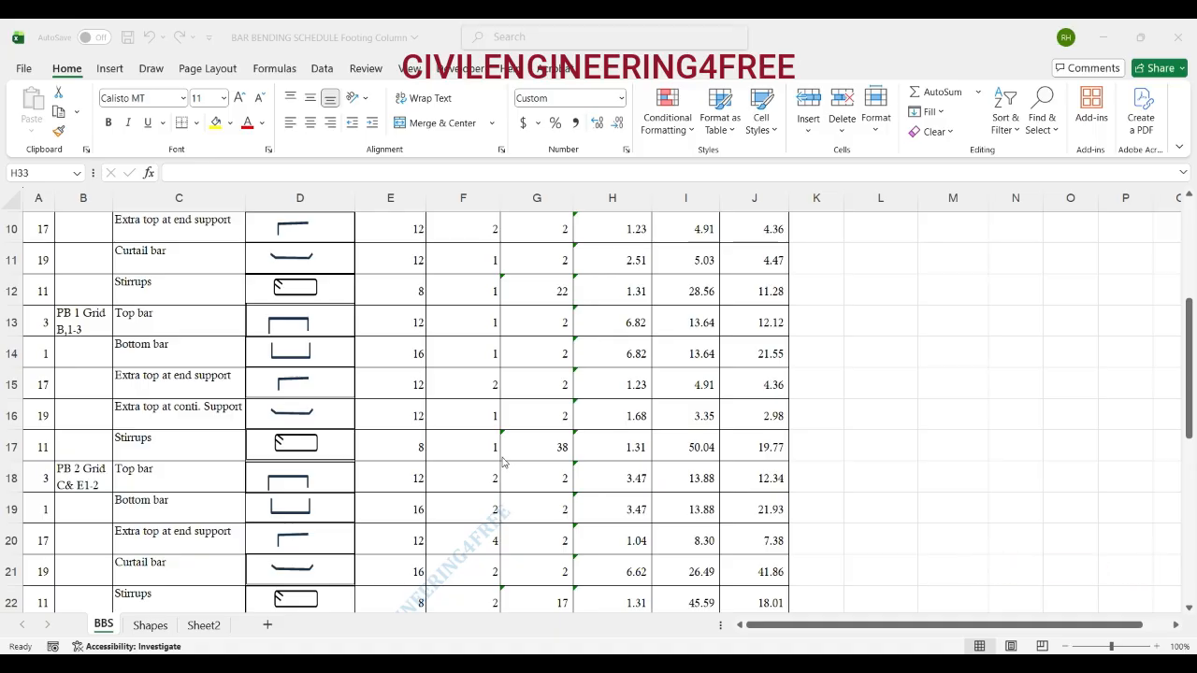
scroll(495, 458, down, 4)
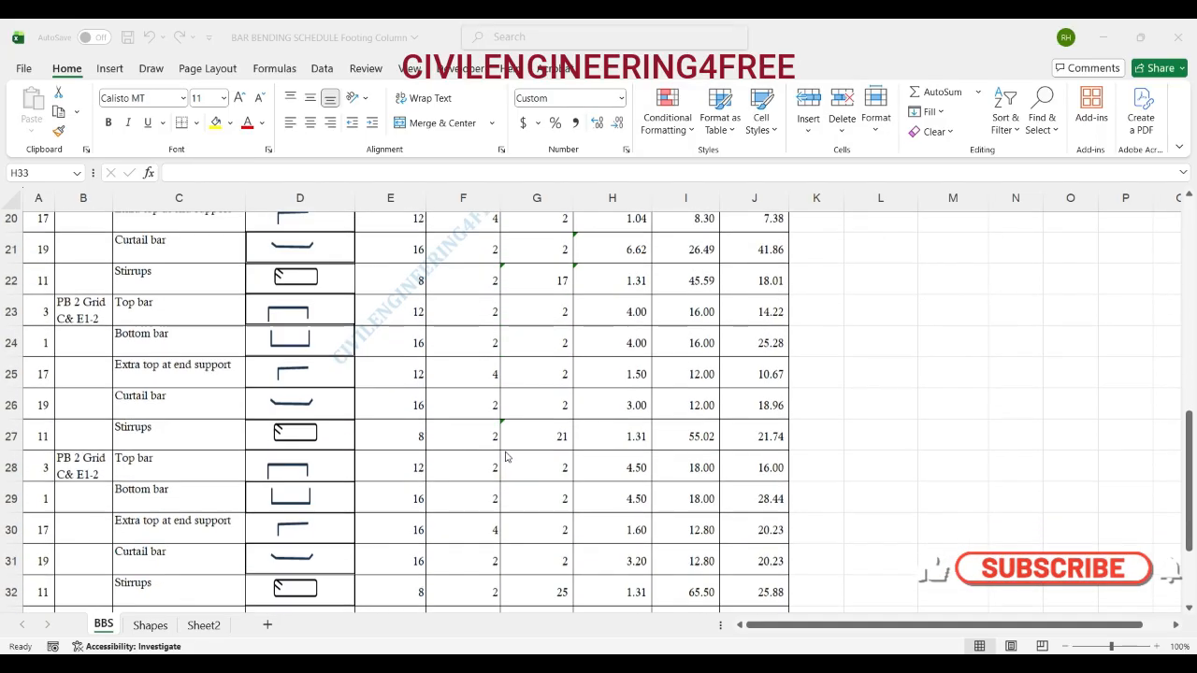
scroll(505, 456, down, 2)
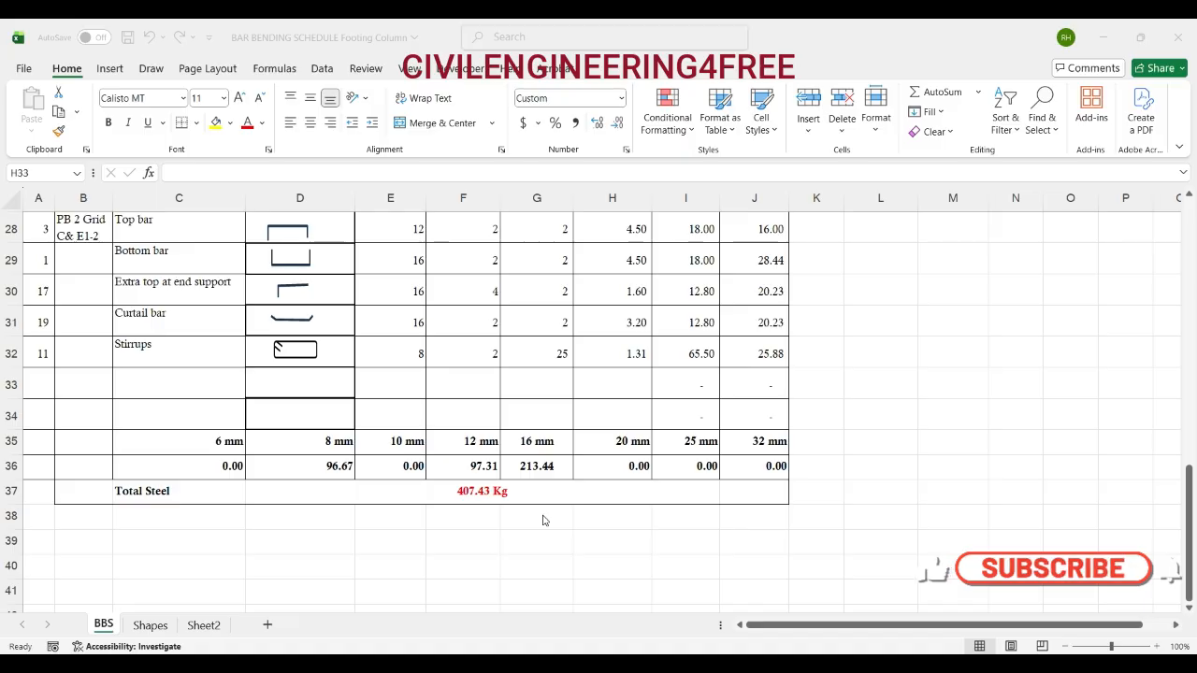
click(595, 539)
scroll(595, 539, up, 3)
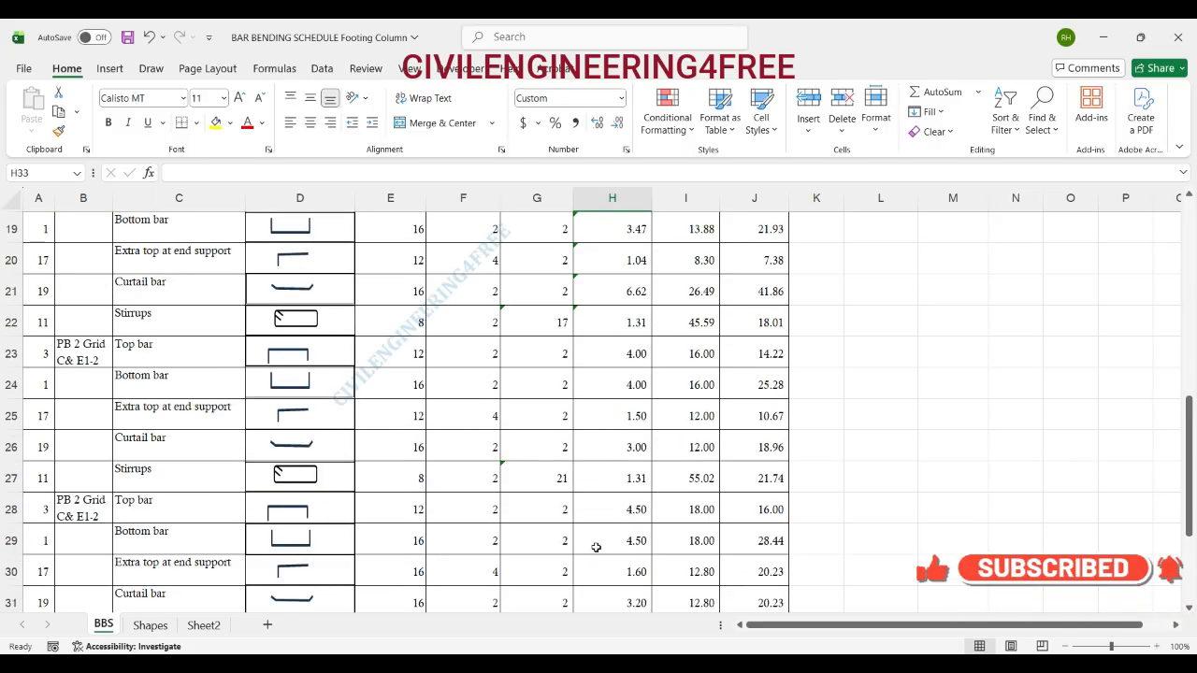
key(ctrl+p)
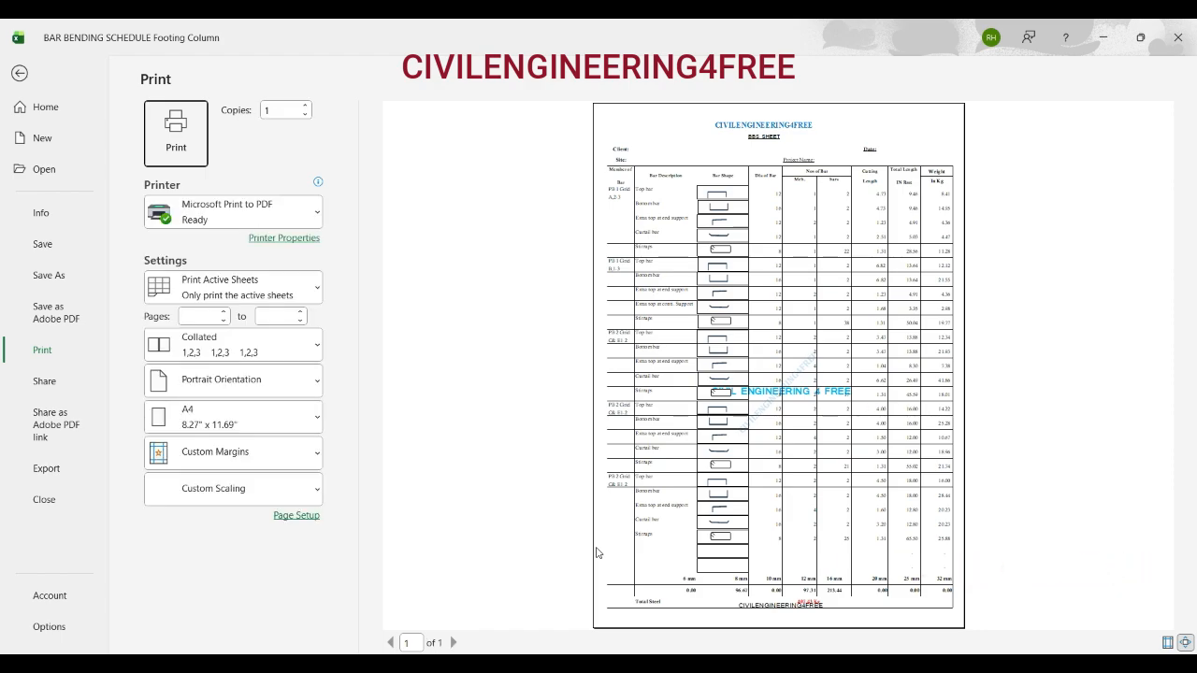